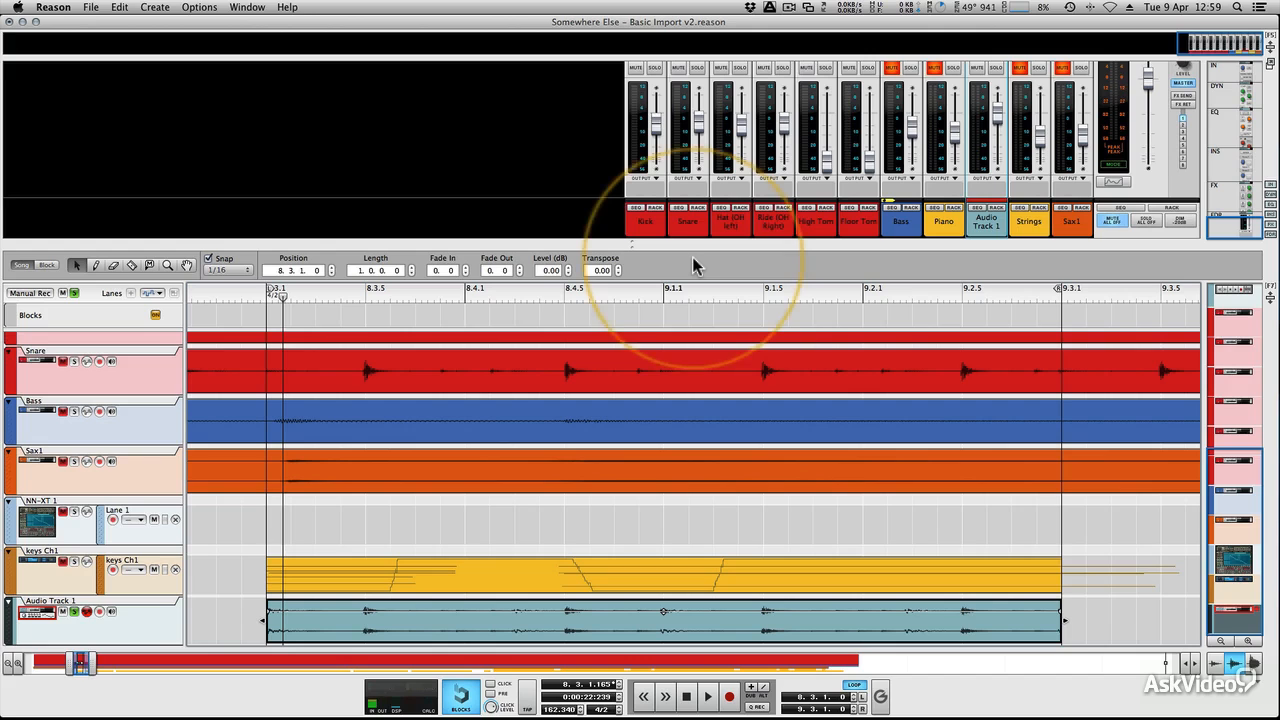
Step: Look over the song's tracks and play the looped section with the Audio Track 1 clip
scroll(407, 371, up, 5)
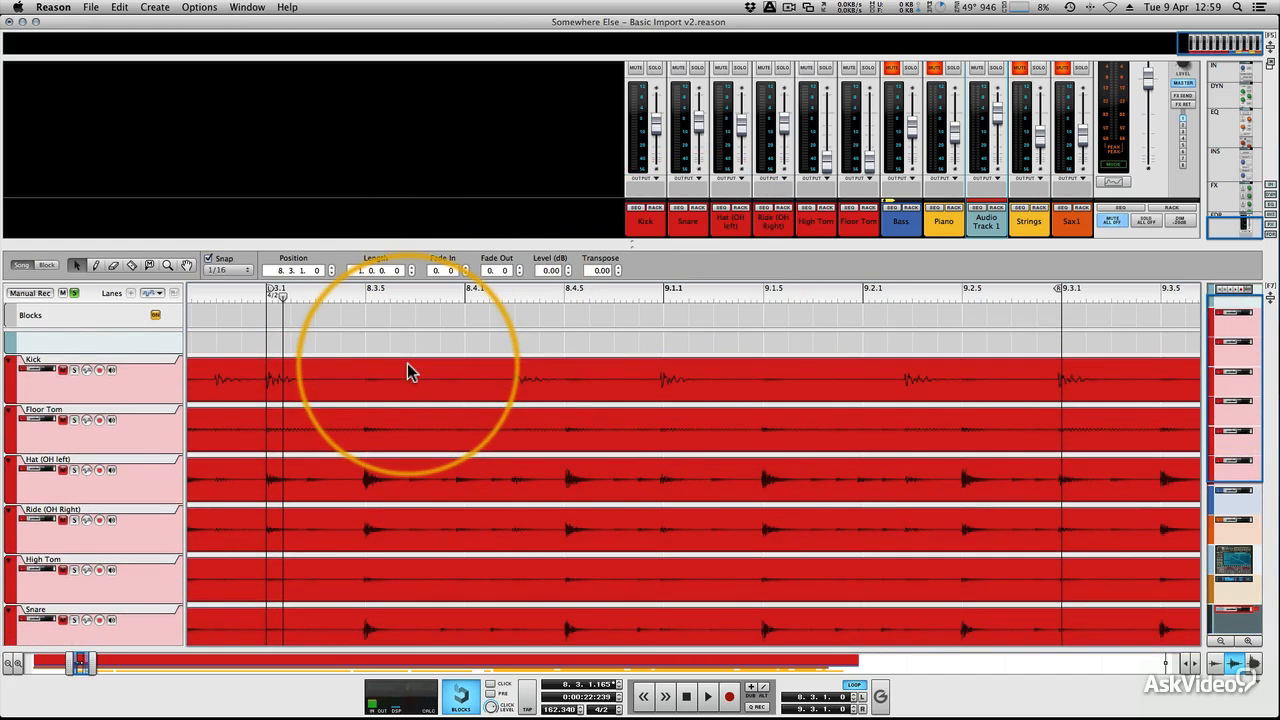
scroll(372, 465, down, 5)
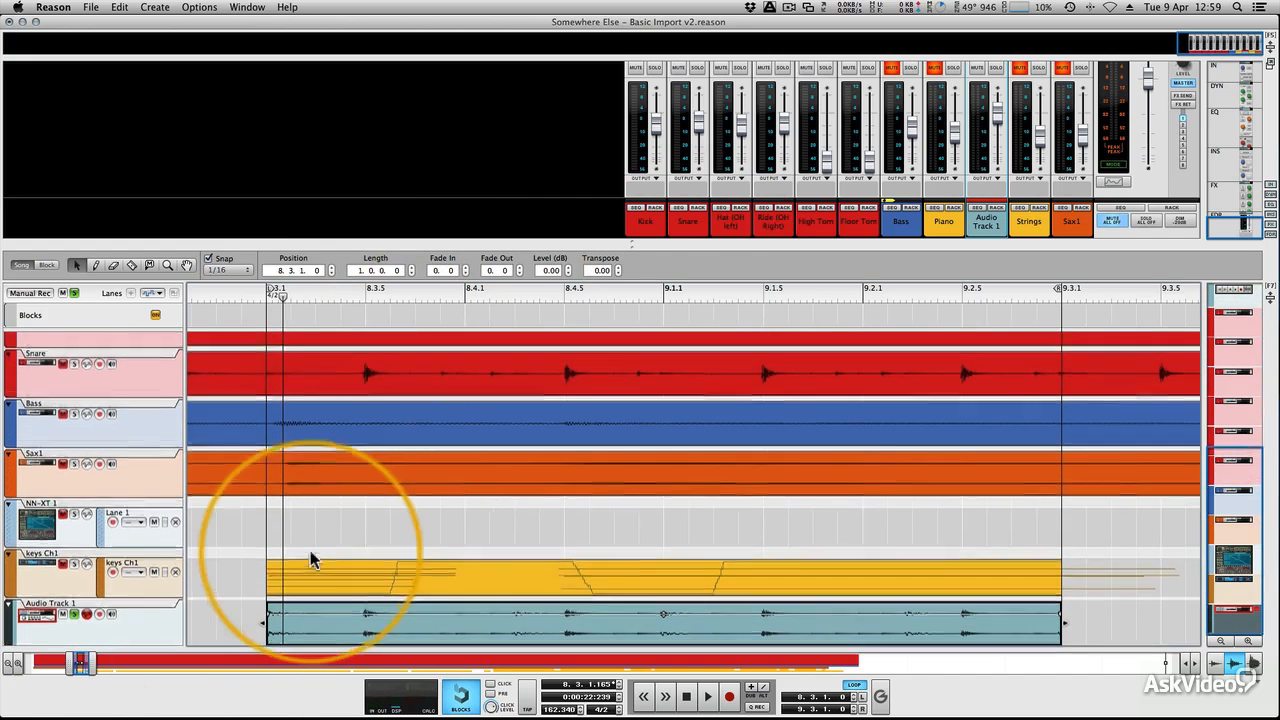
scroll(310, 555, up, 6)
scroll(310, 552, down, 4)
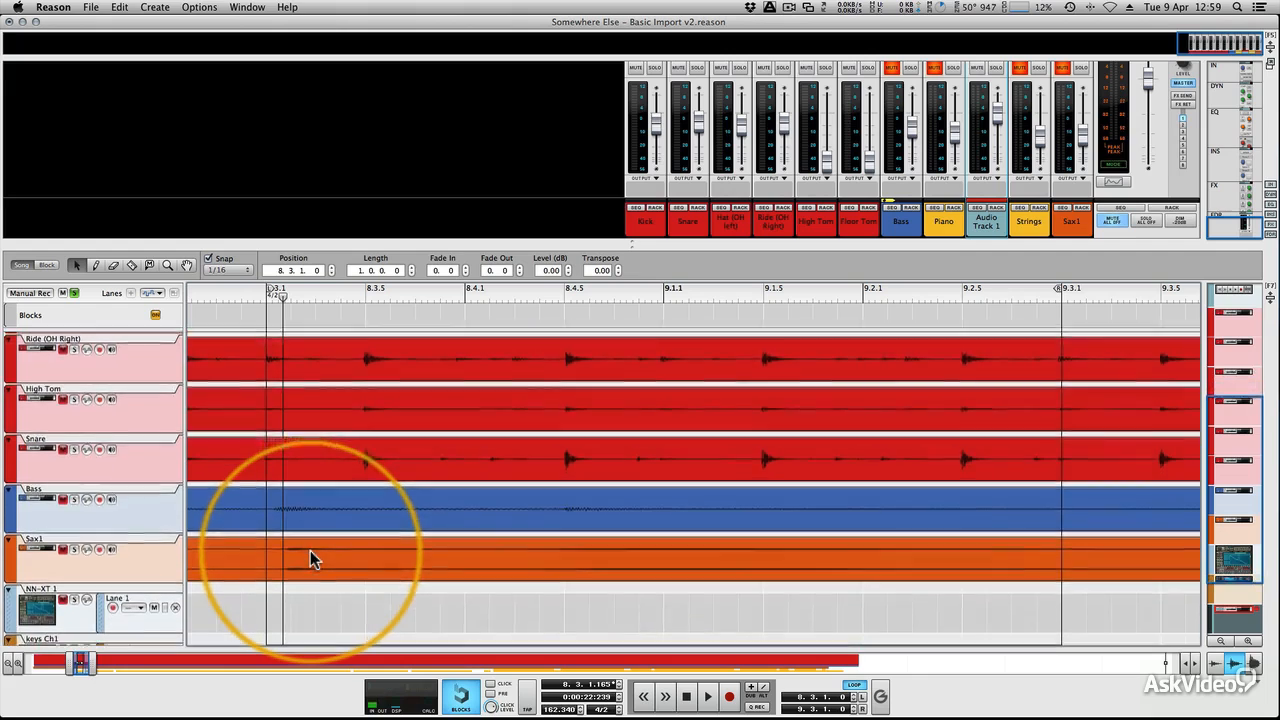
scroll(310, 552, down, 3)
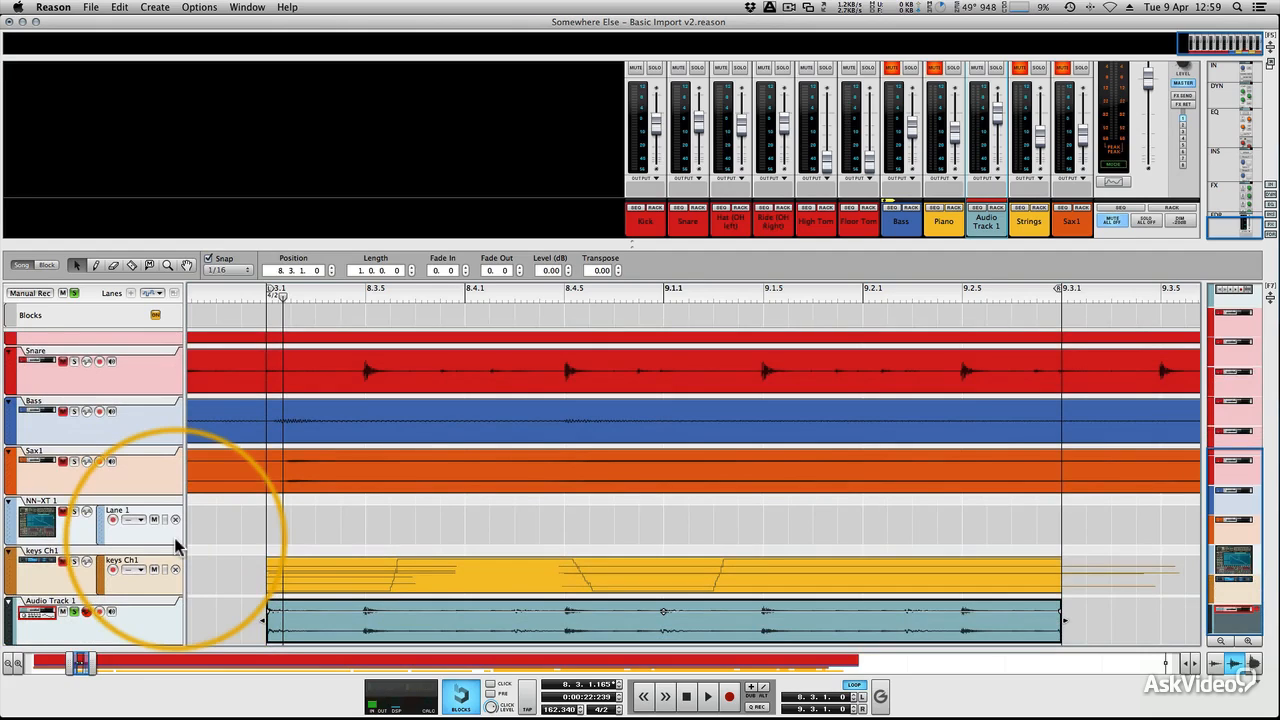
key(space)
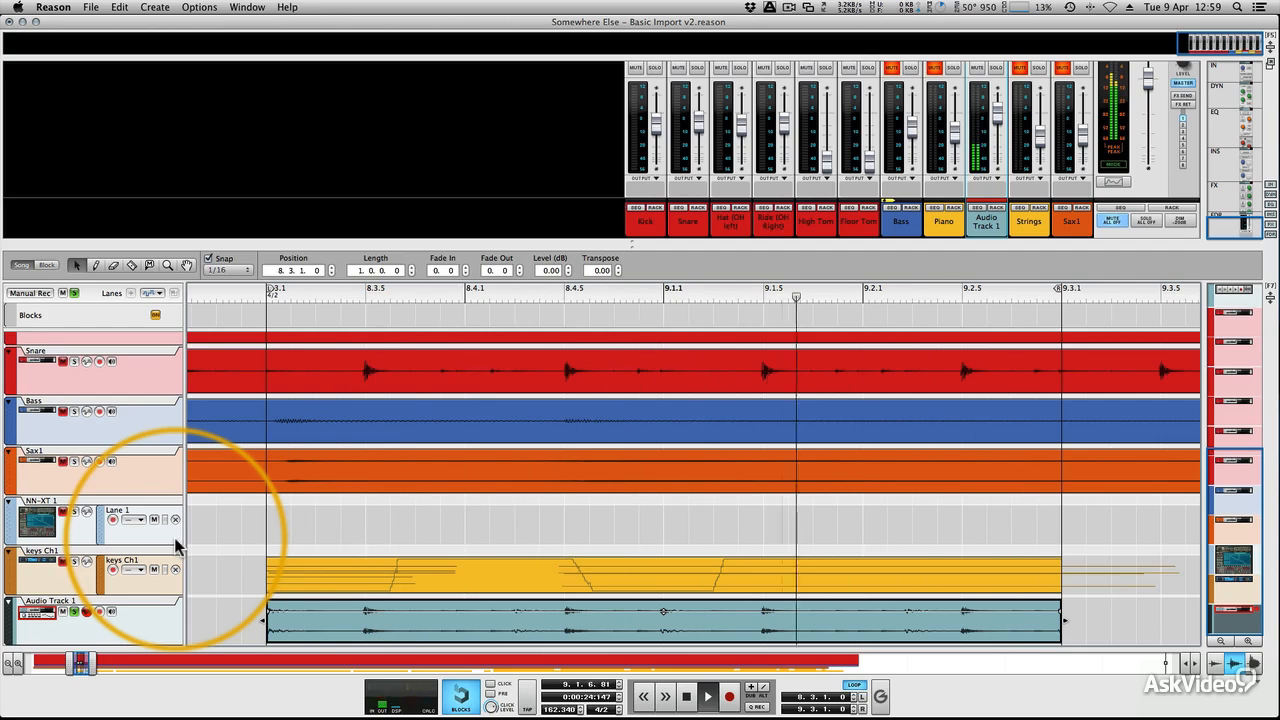
key(space)
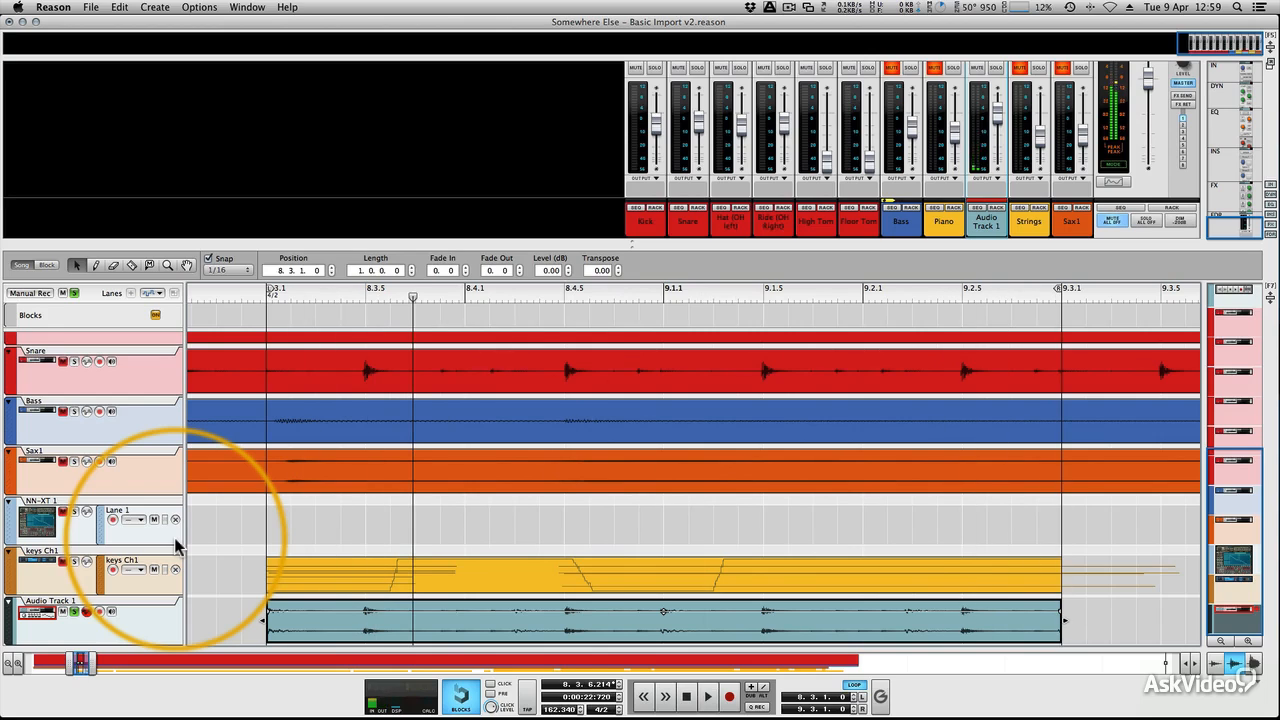
Step: Open the Audio Track 1 clip for slice editing, set the song tempo to 140 and play the loop
double_click(1030, 630)
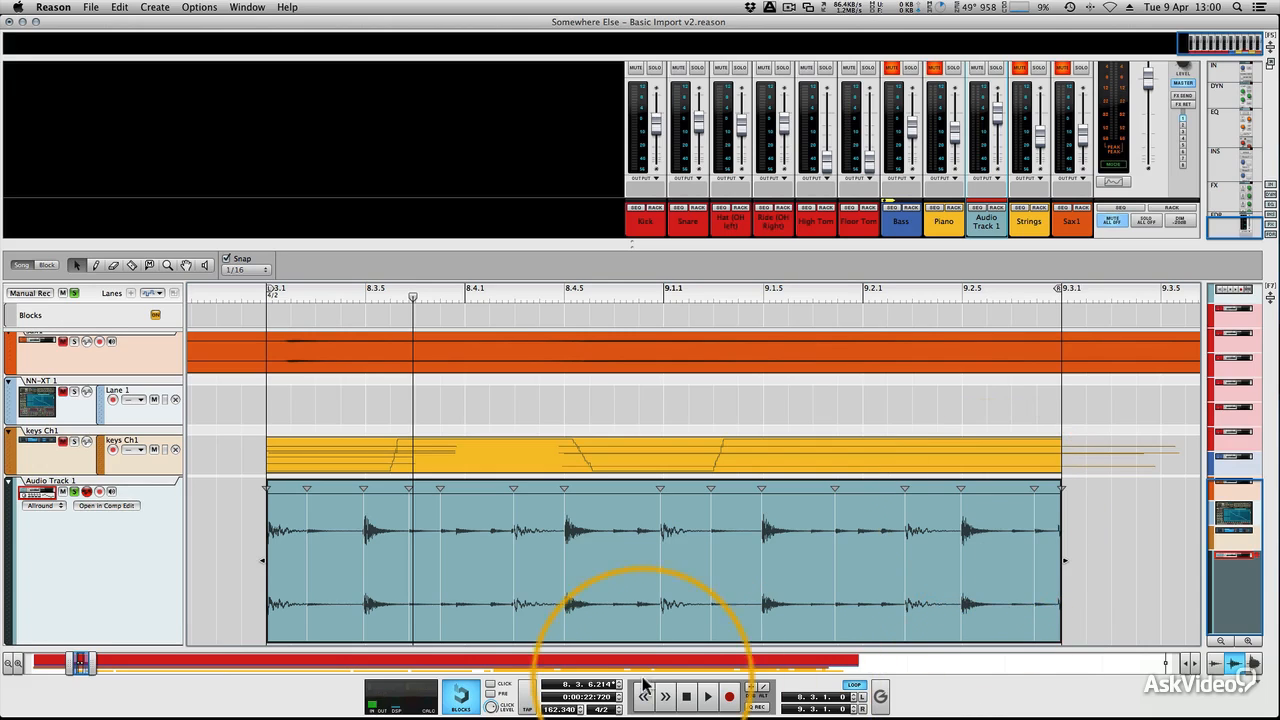
double_click(565, 710)
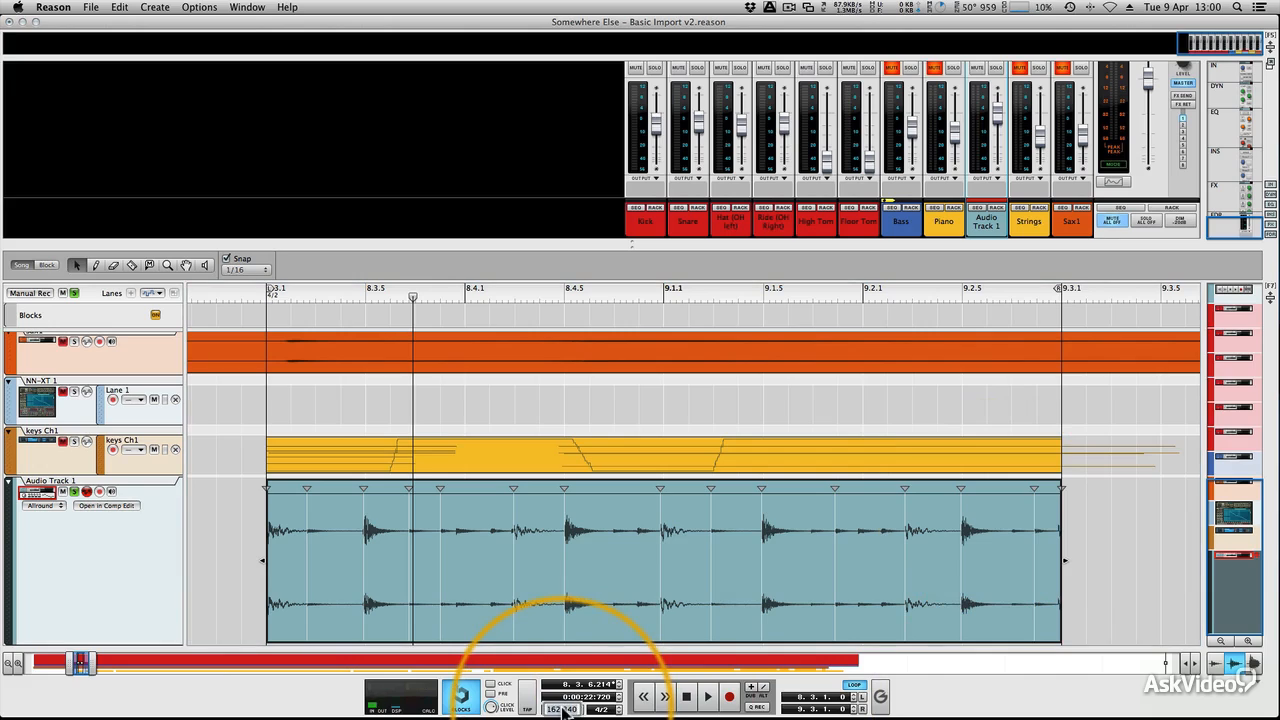
text(140)
key(Return)
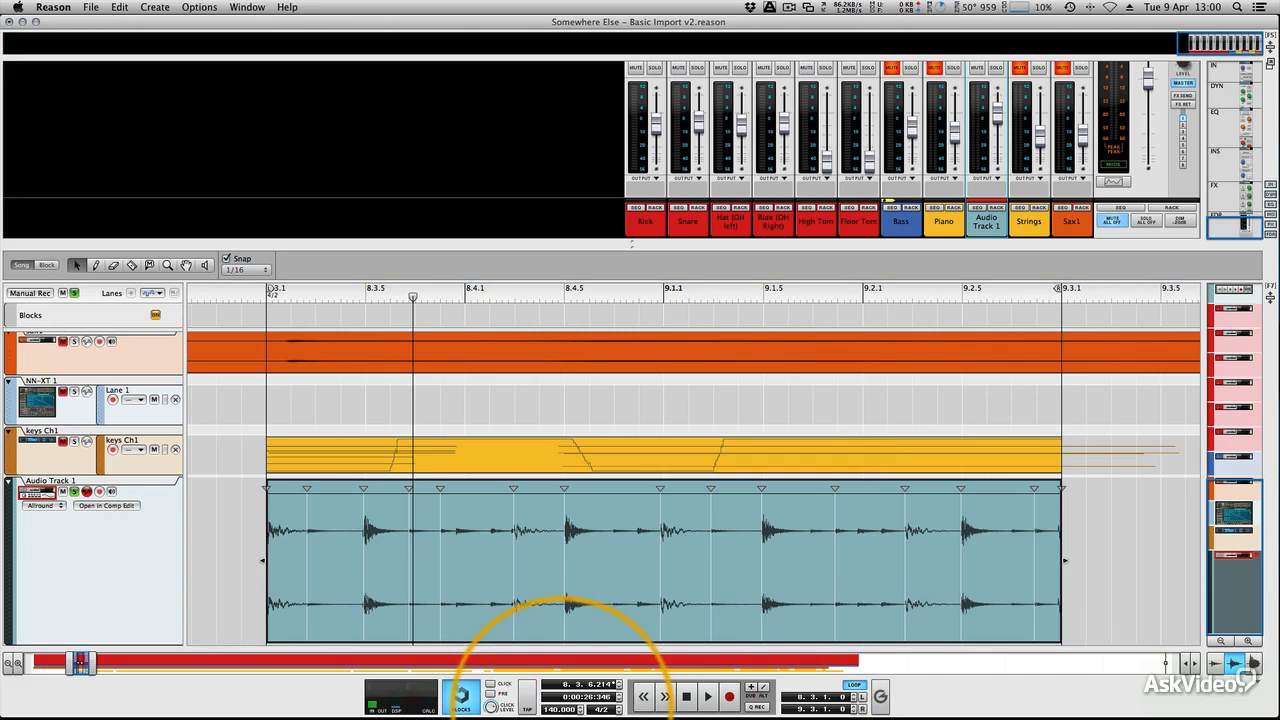
key(space)
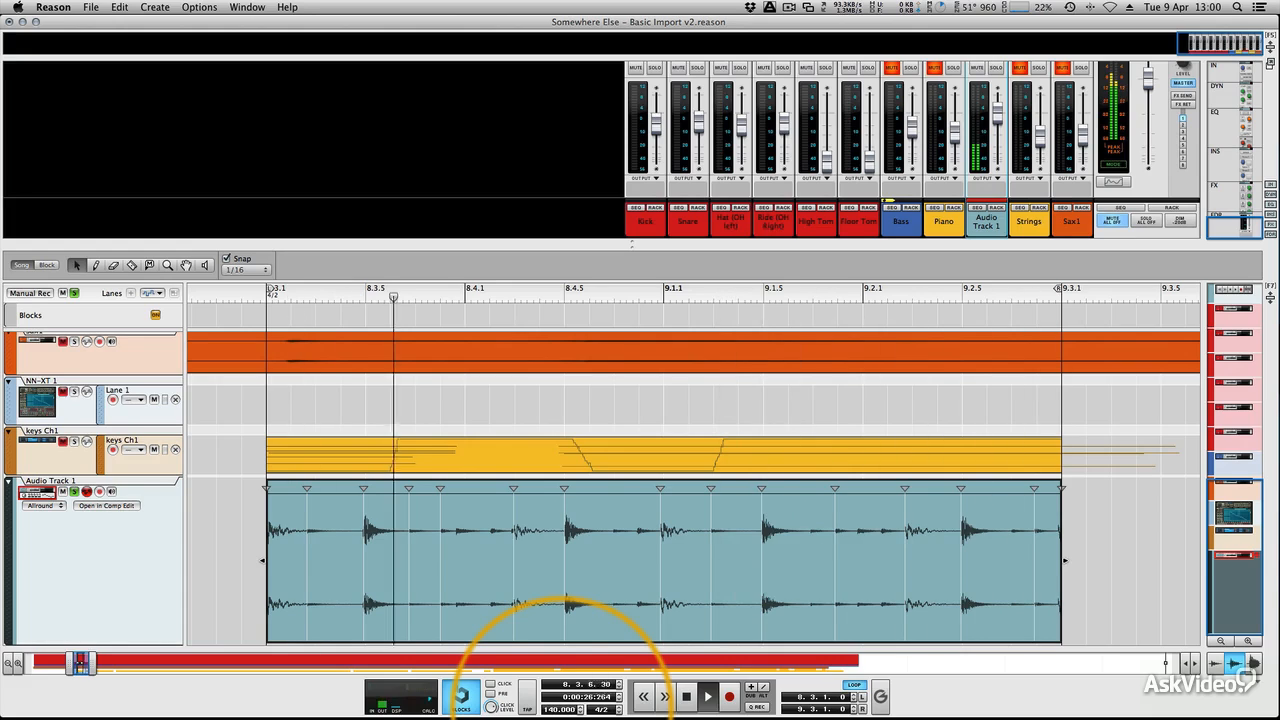
Step: Undo the tempo change and play the loop again at the original speed
key(space)
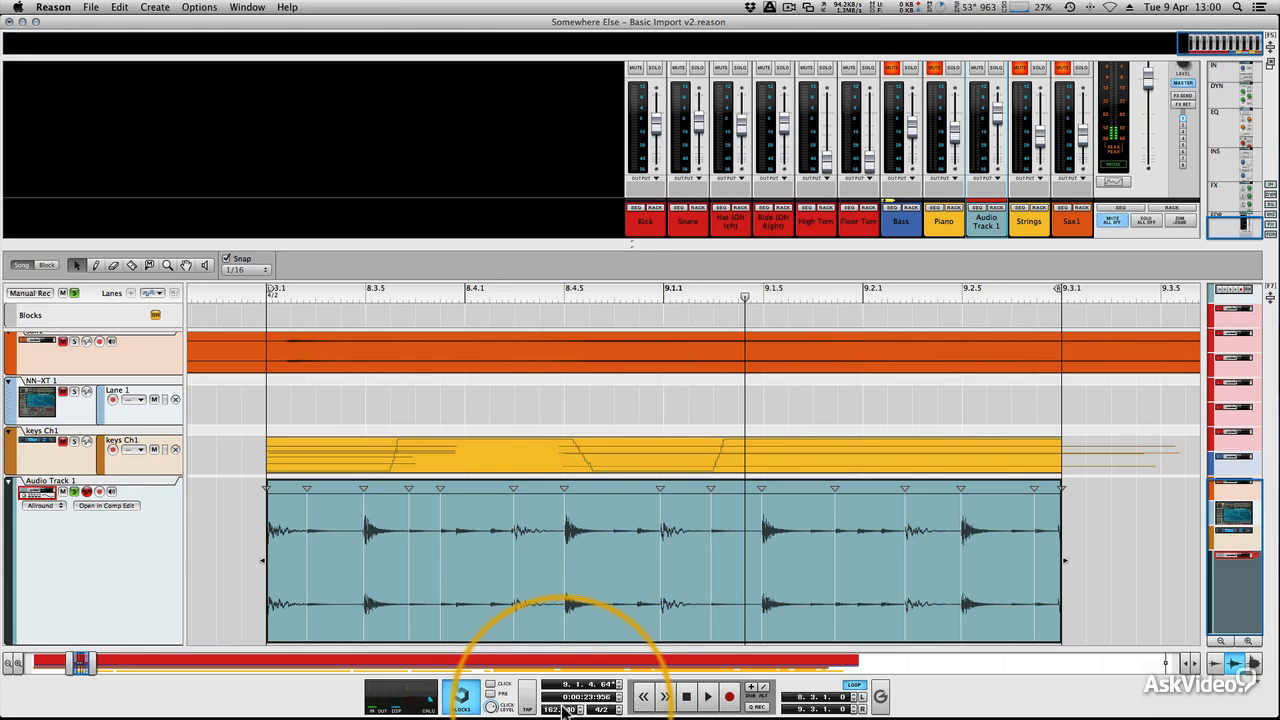
drag(562, 705, 588, 668)
key(space)
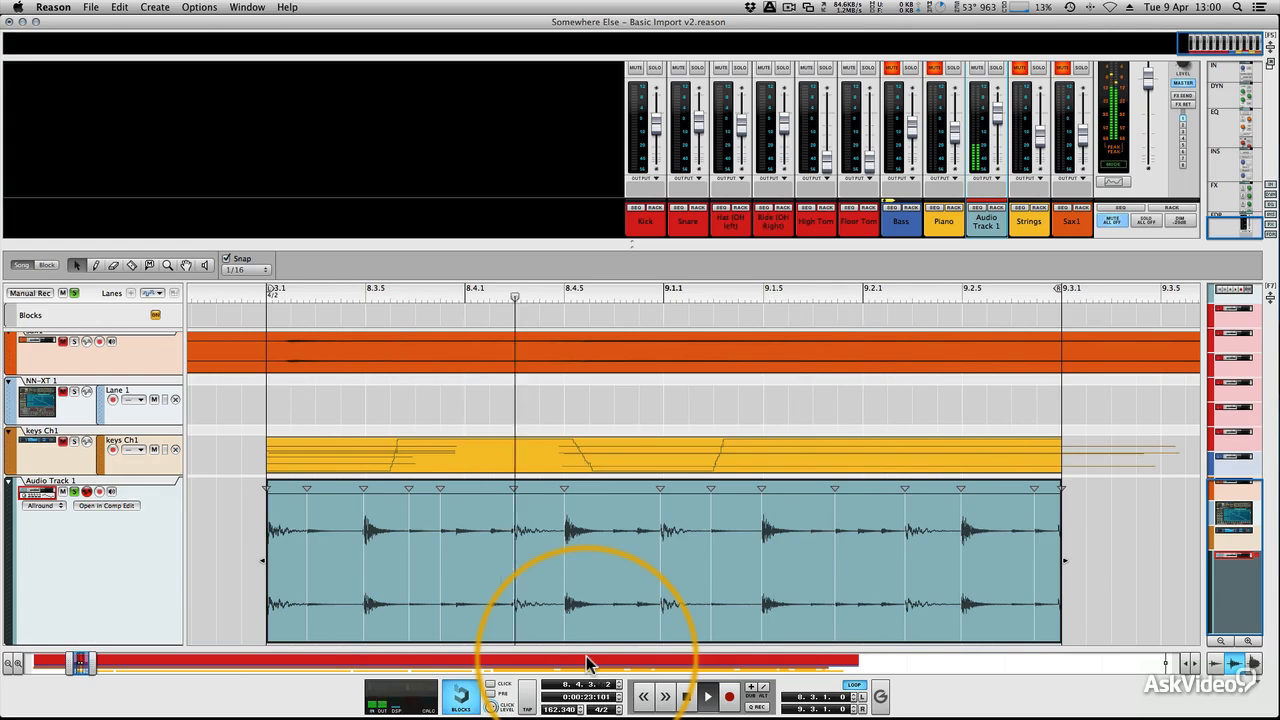
key(space)
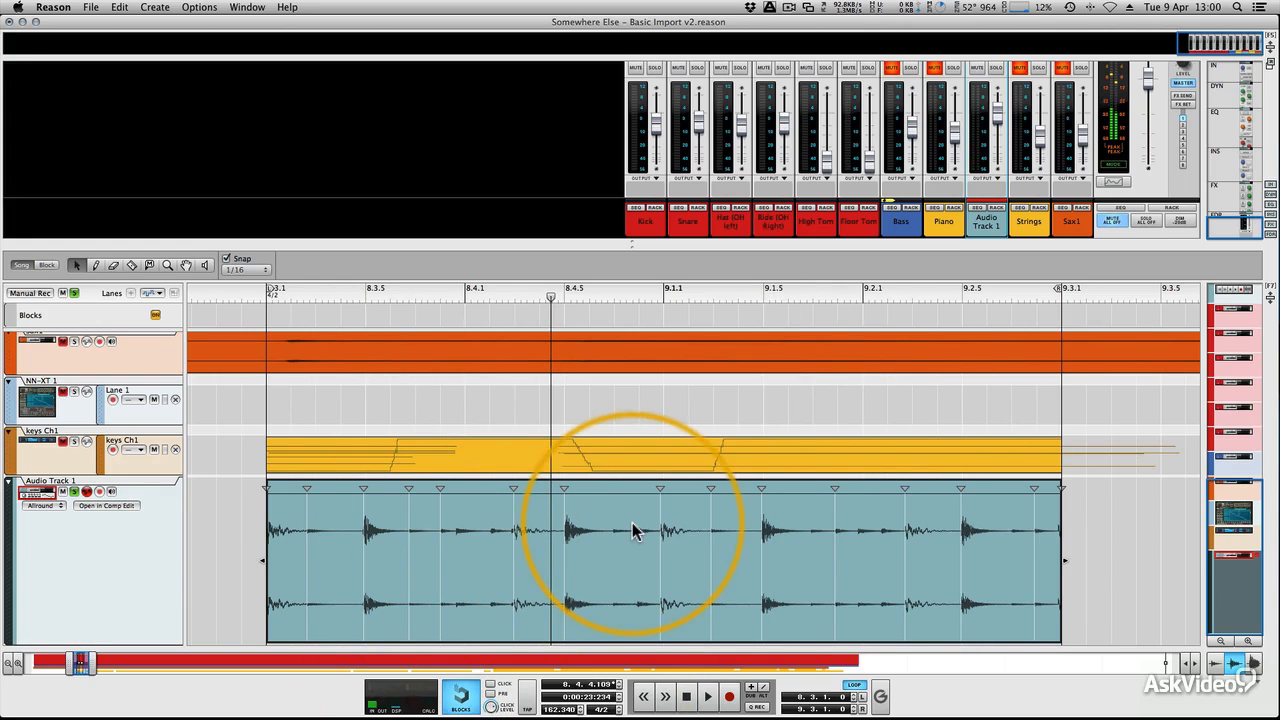
Step: Leave the slice view of the Audio Track 1 clip and disable stretch for the clip
right_click(615, 492)
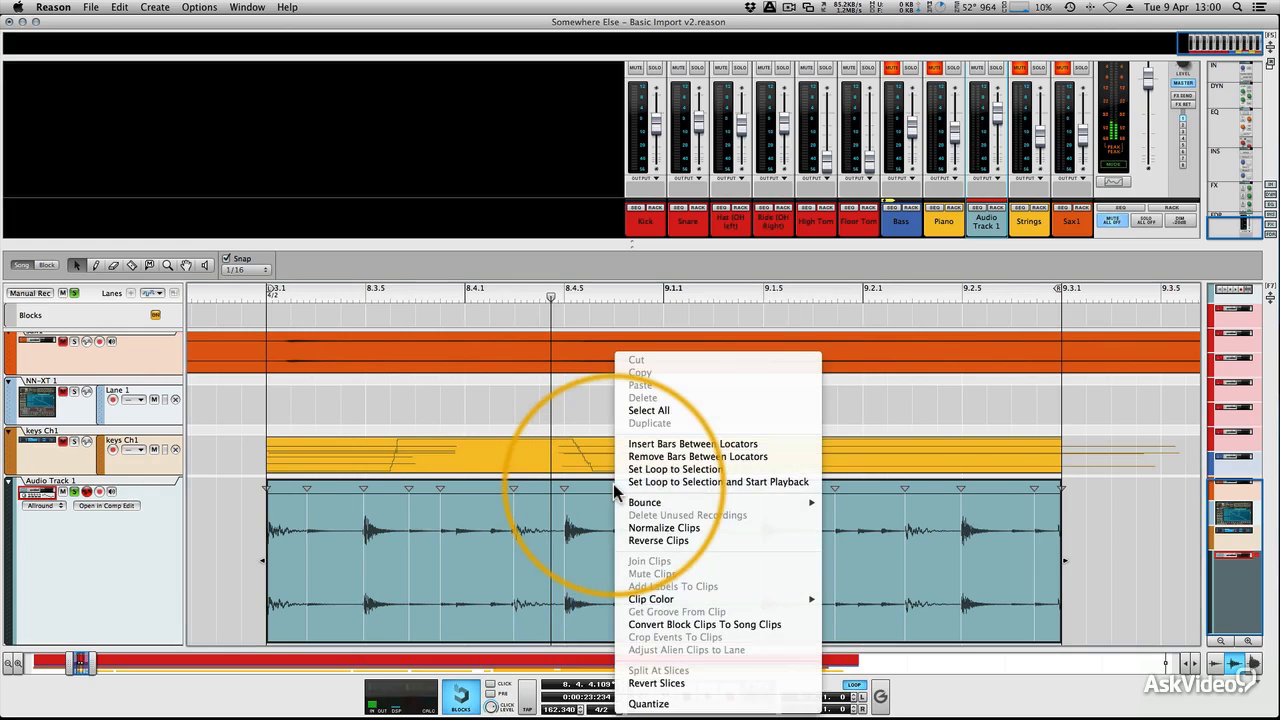
click(598, 488)
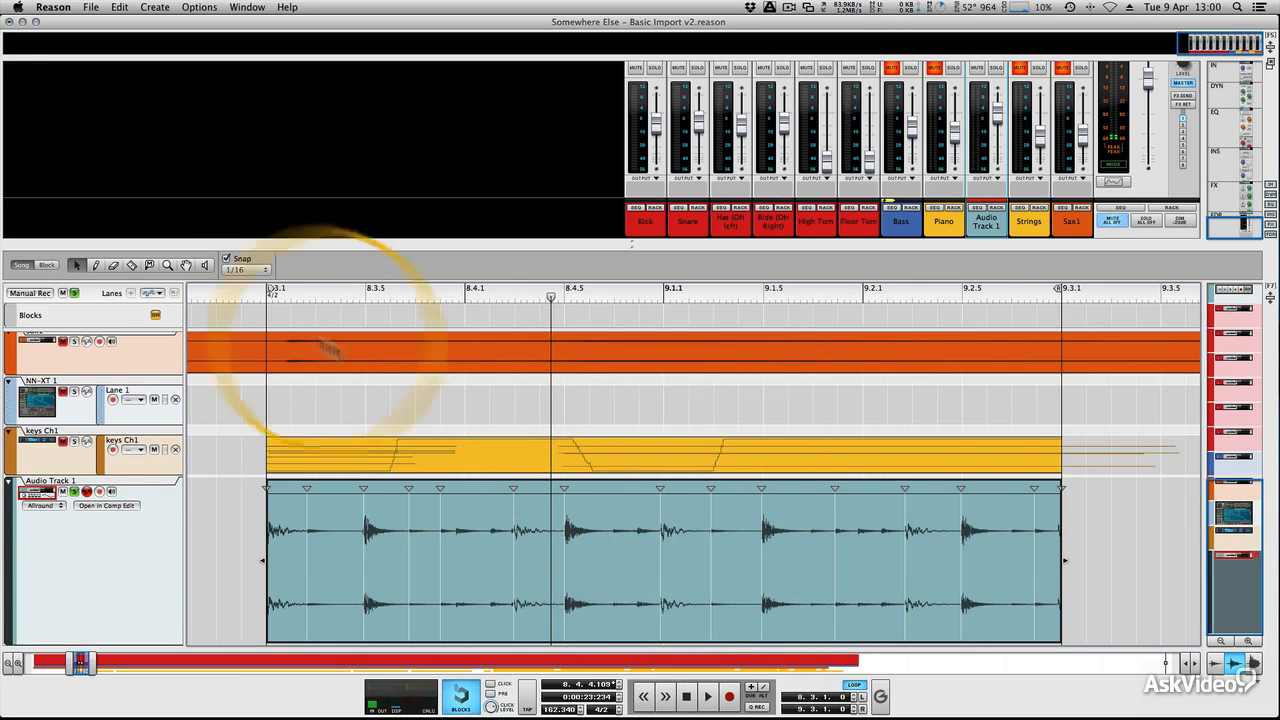
click(40, 267)
click(20, 266)
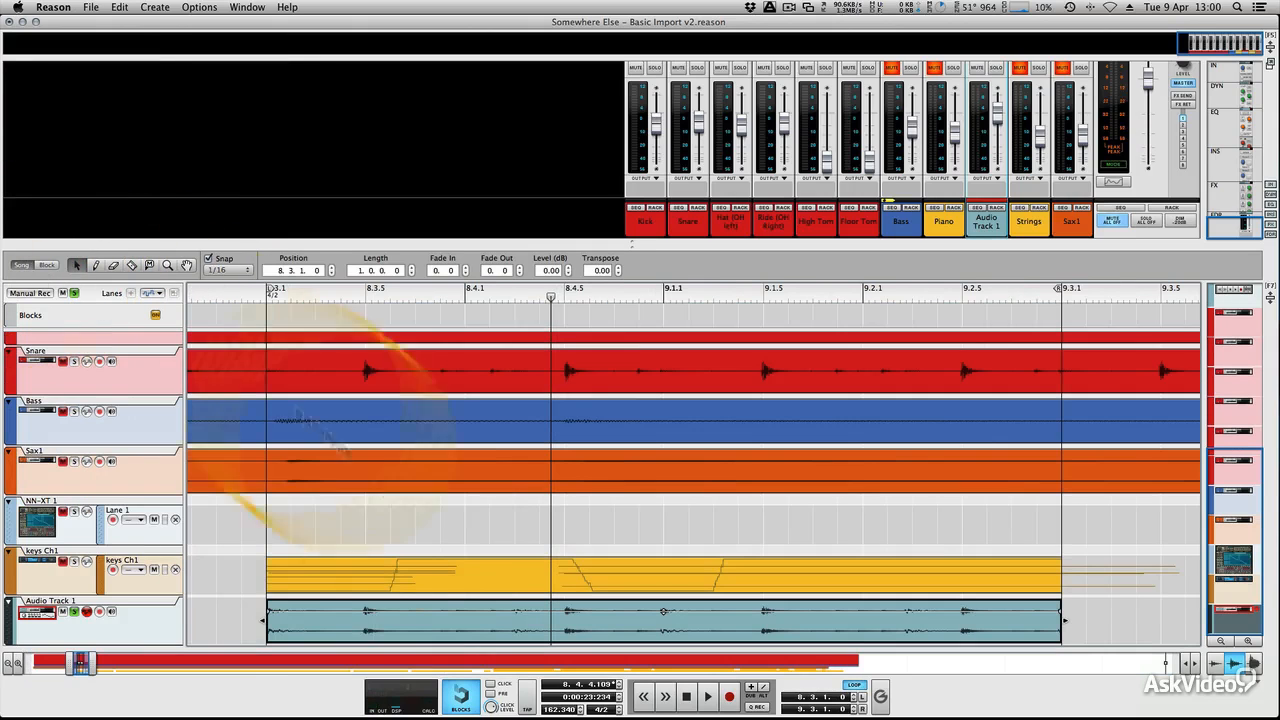
right_click(362, 626)
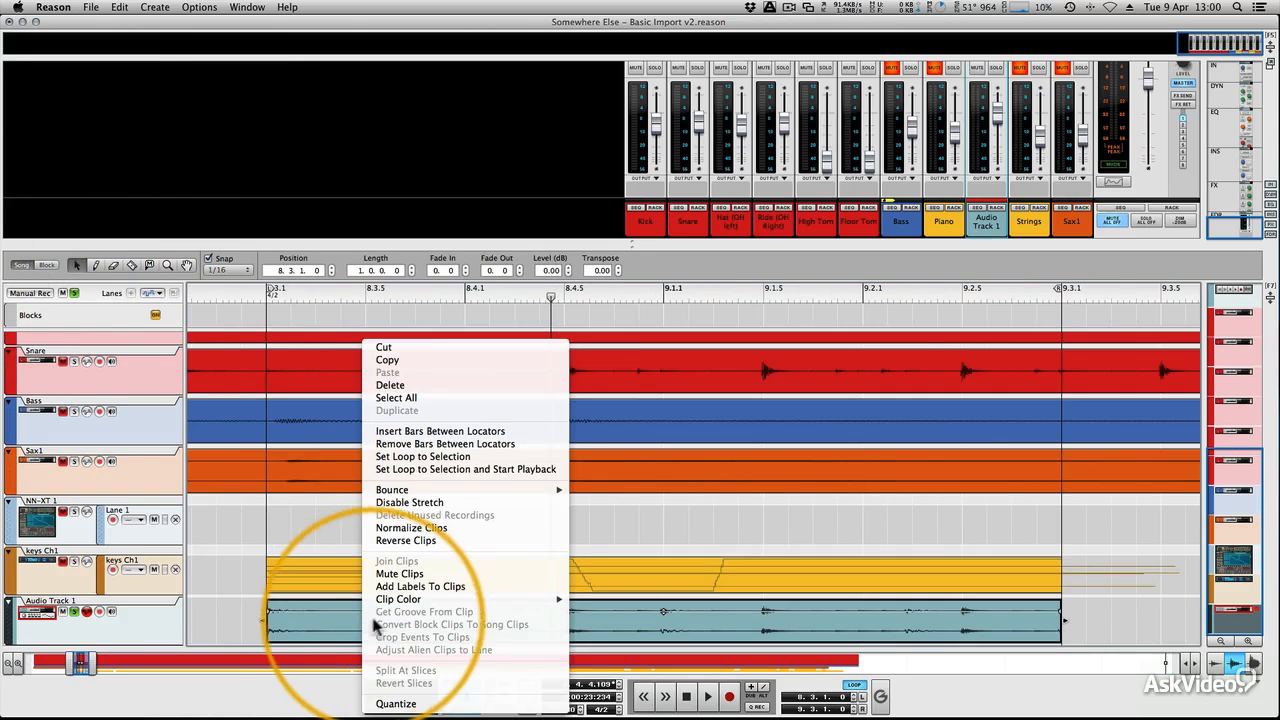
click(420, 502)
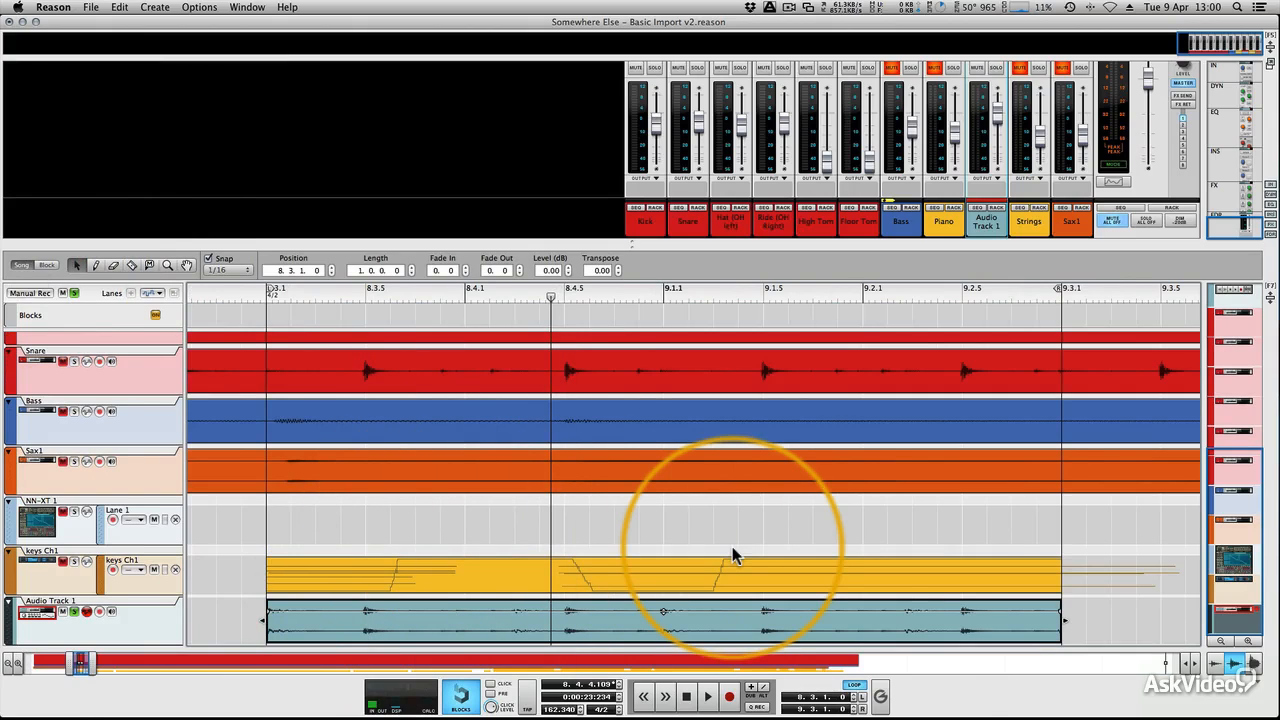
Step: Enable stretch on the Audio Track 1 clip and disable it again
right_click(953, 603)
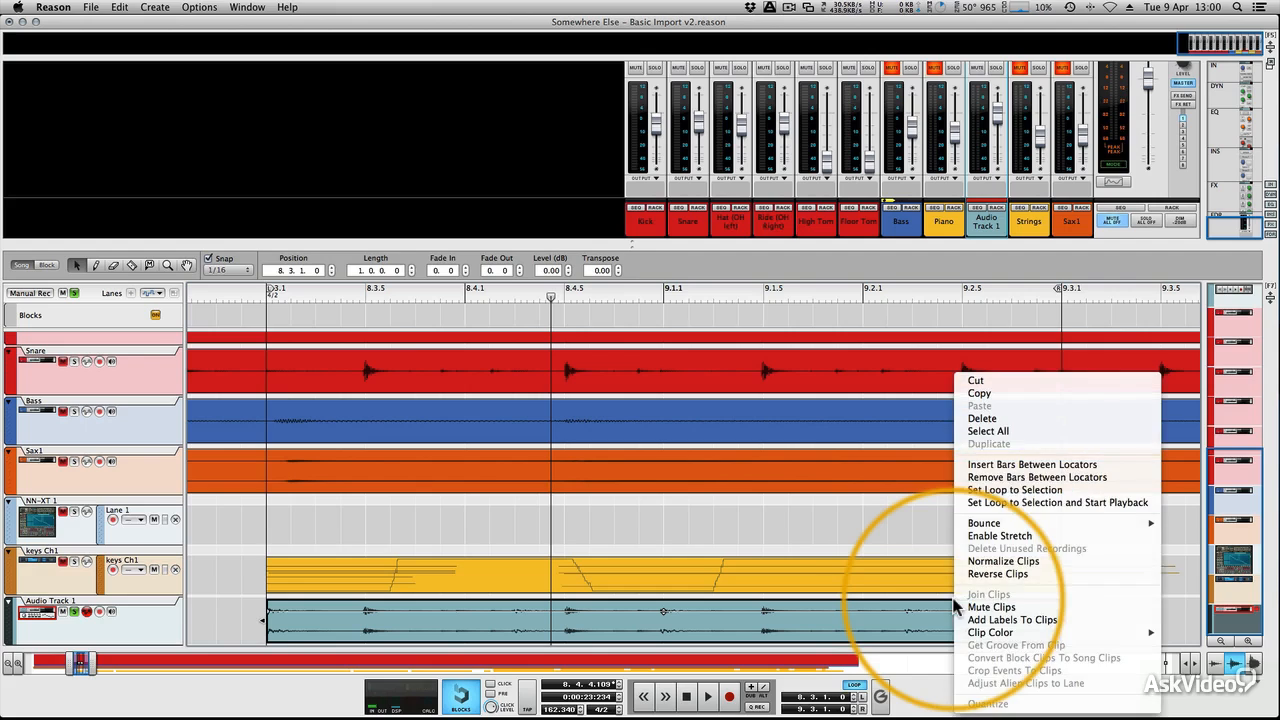
click(1005, 536)
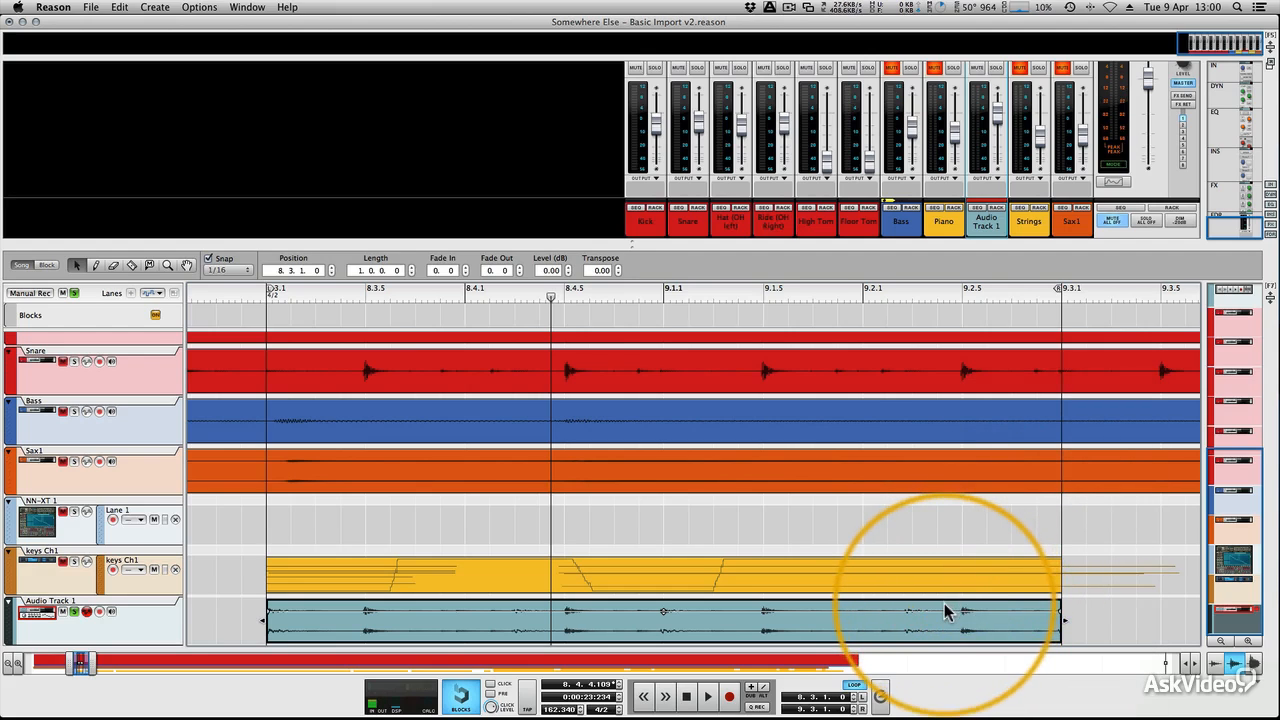
right_click(944, 603)
click(965, 505)
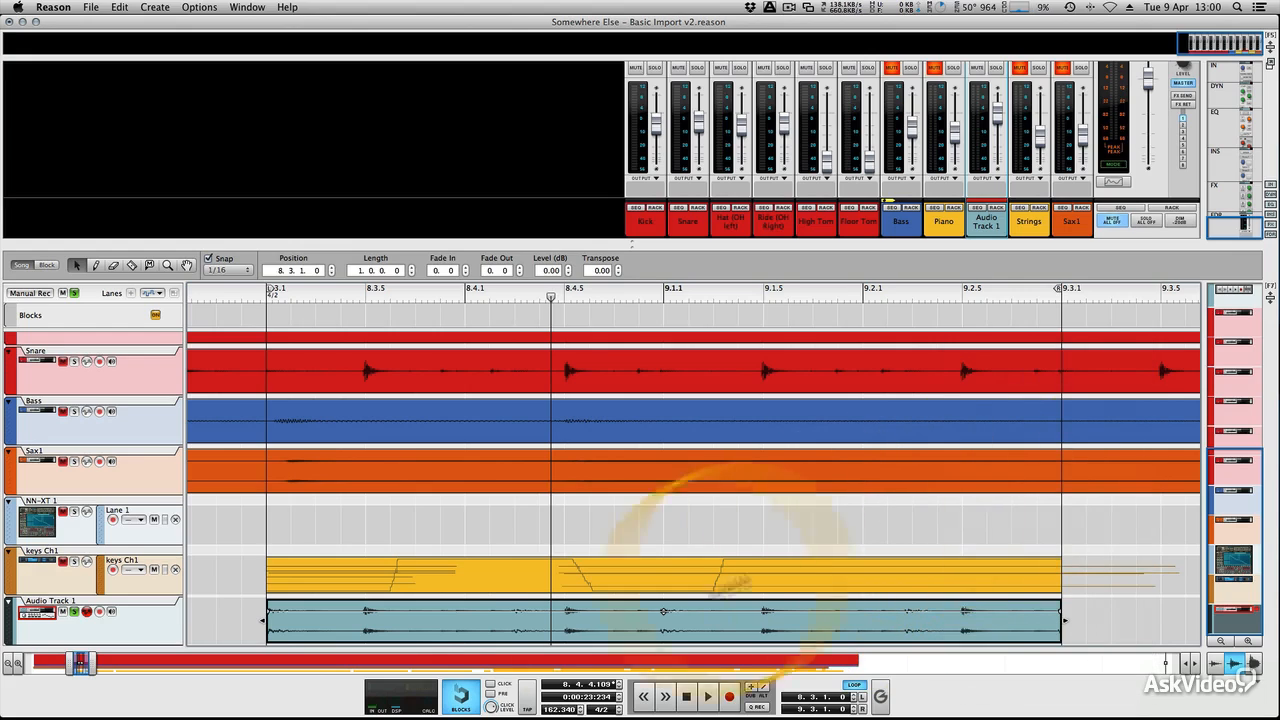
Step: Try a song tempo of 140 on the unstretched clip with playback and undo the tempo change
double_click(560, 709)
text(140)
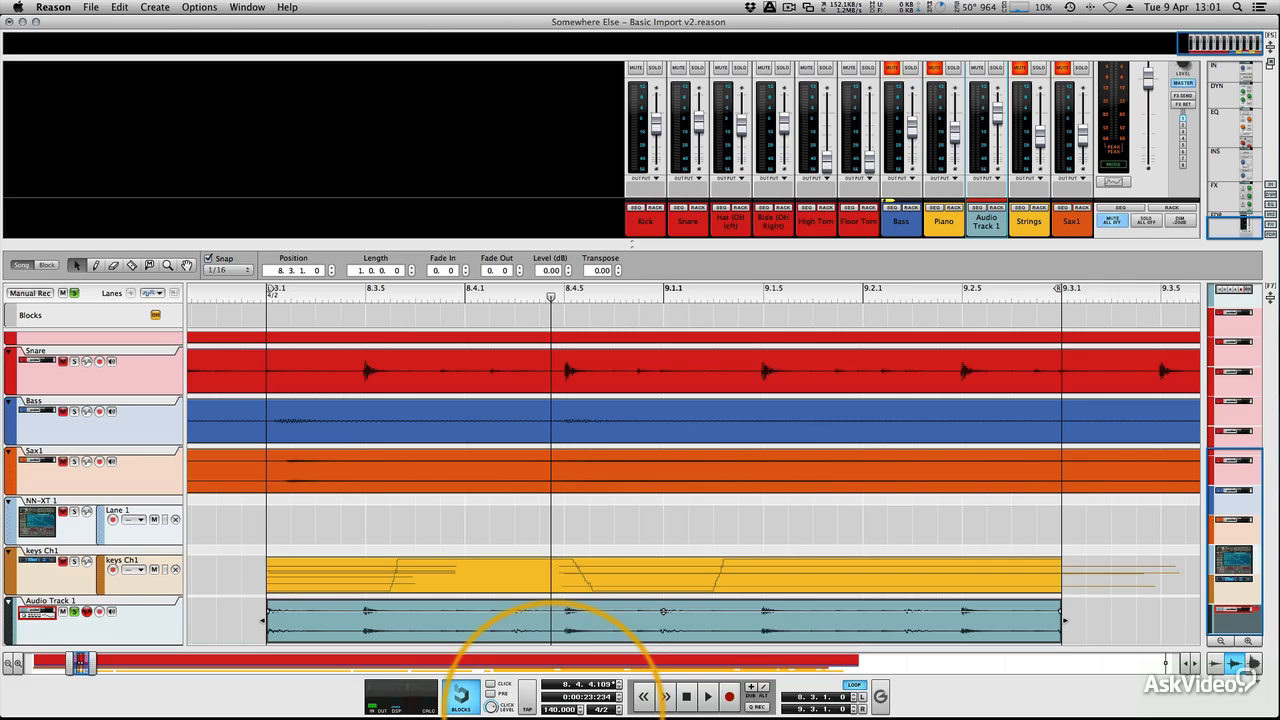
key(Return)
key(space)
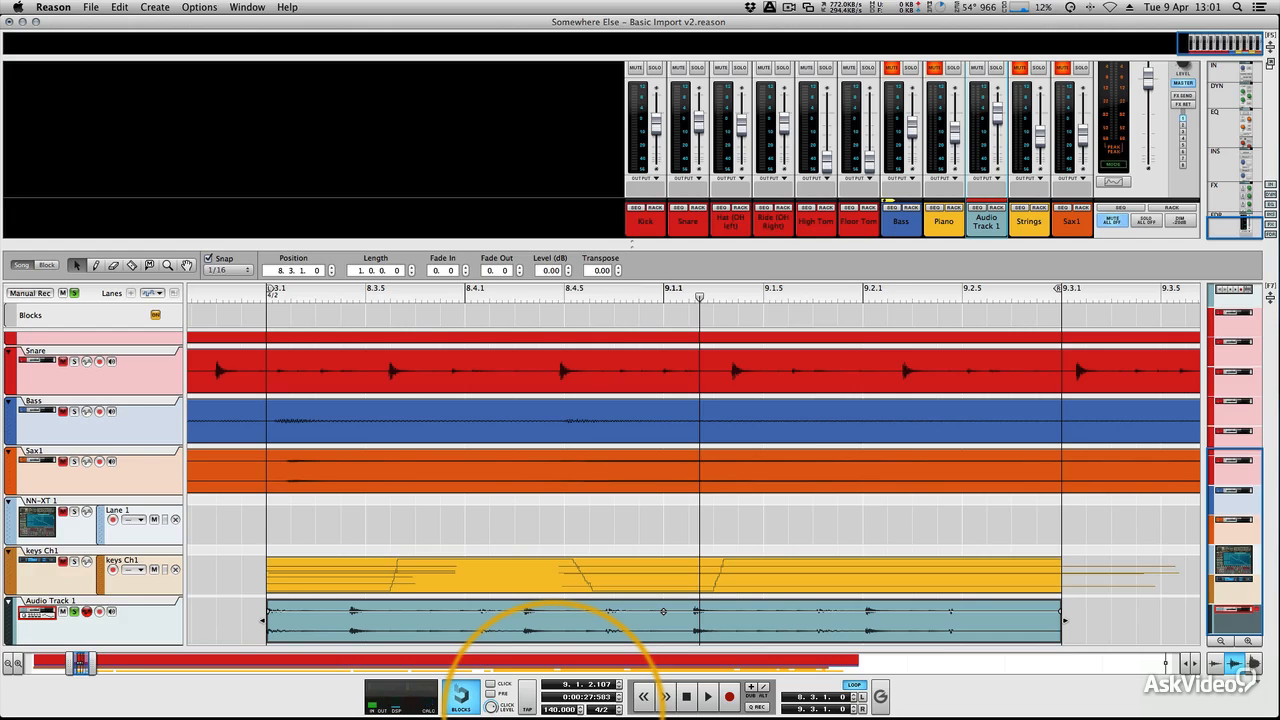
key(super+z)
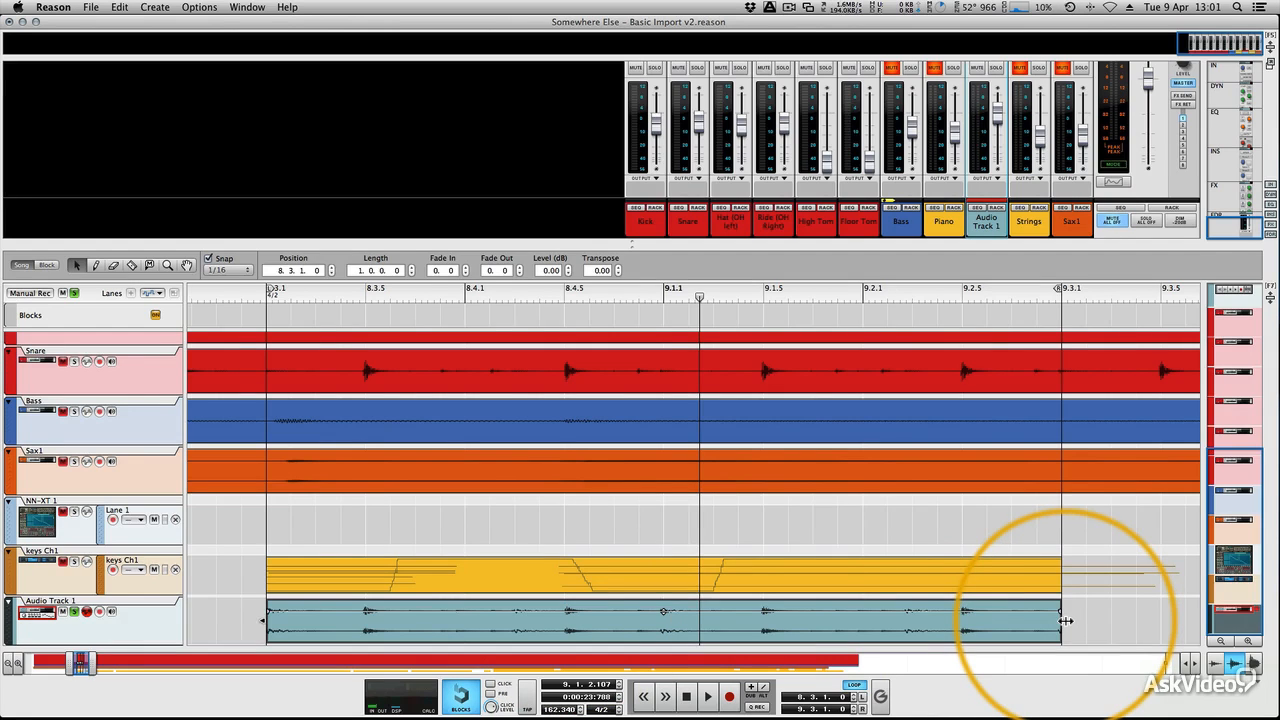
Step: Try shortening the Audio Track 1 clip from its end, and time-stretch the clip out to 9.4.1
drag(1066, 621, 986, 622)
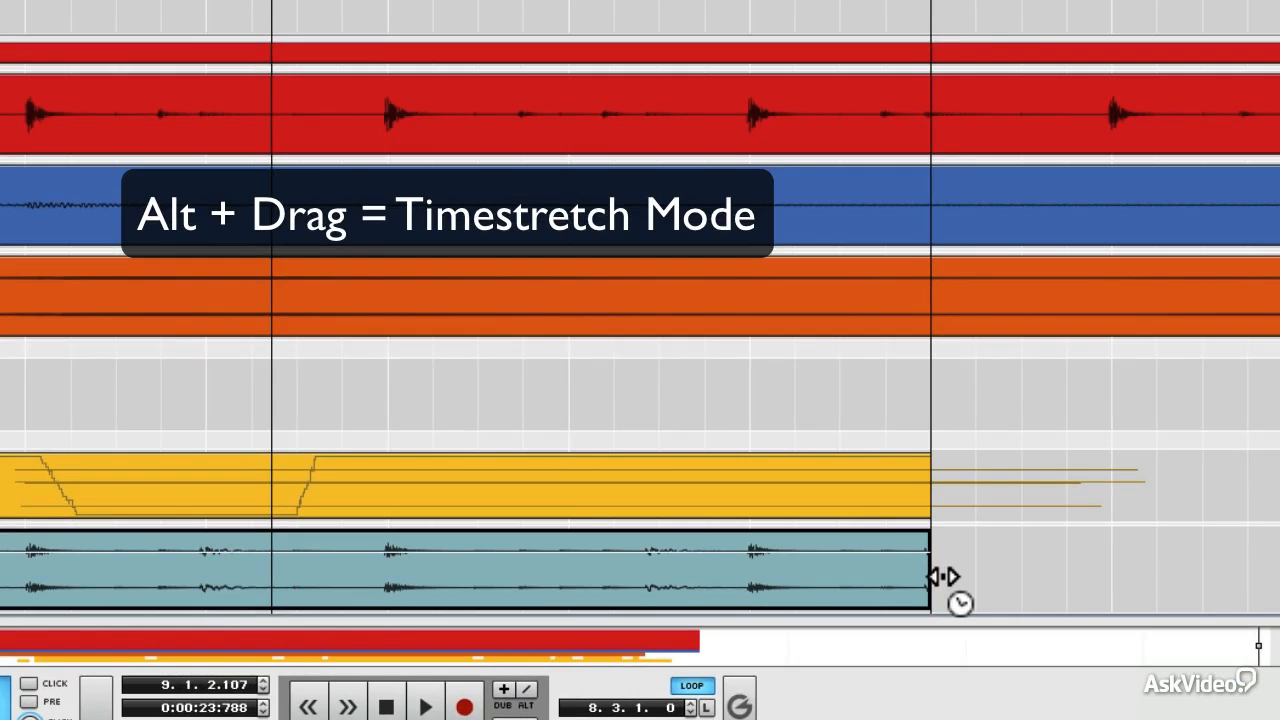
drag(945, 578, 966, 577)
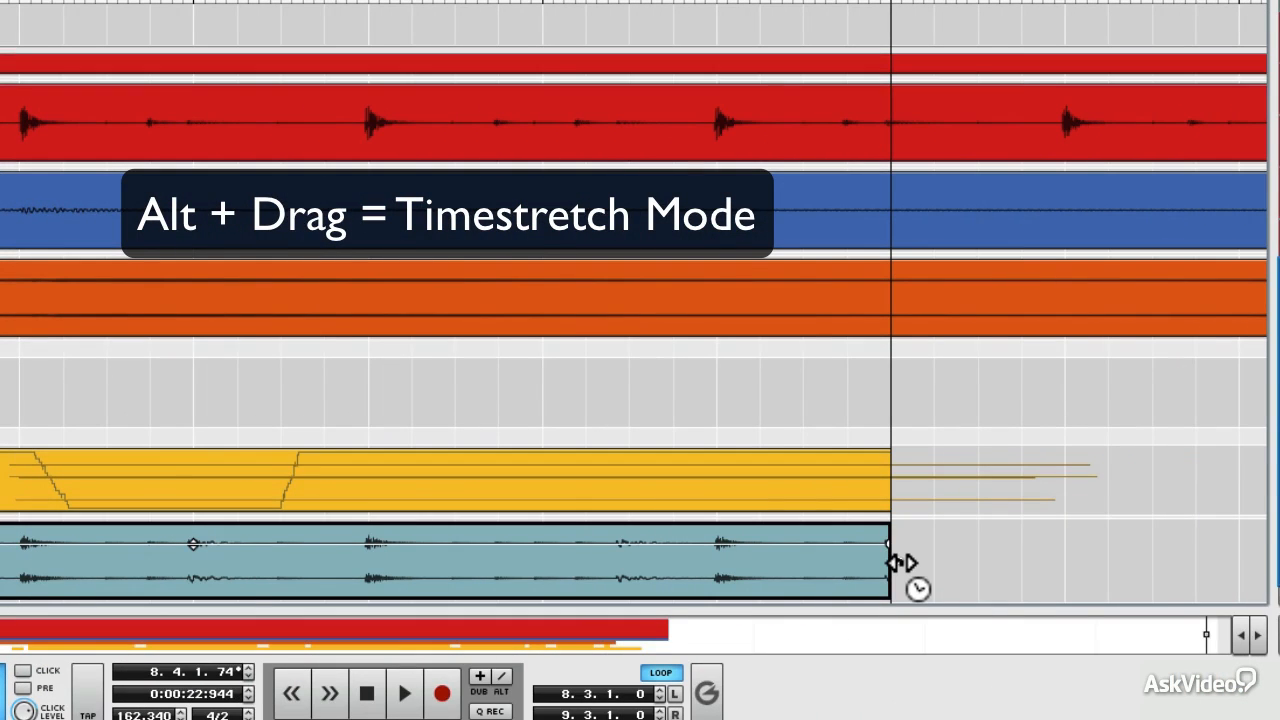
drag(893, 563, 1165, 546)
mouse_move(1237, 571)
mouse_down()
mouse_move(915, 583)
mouse_move(1240, 577)
mouse_up()
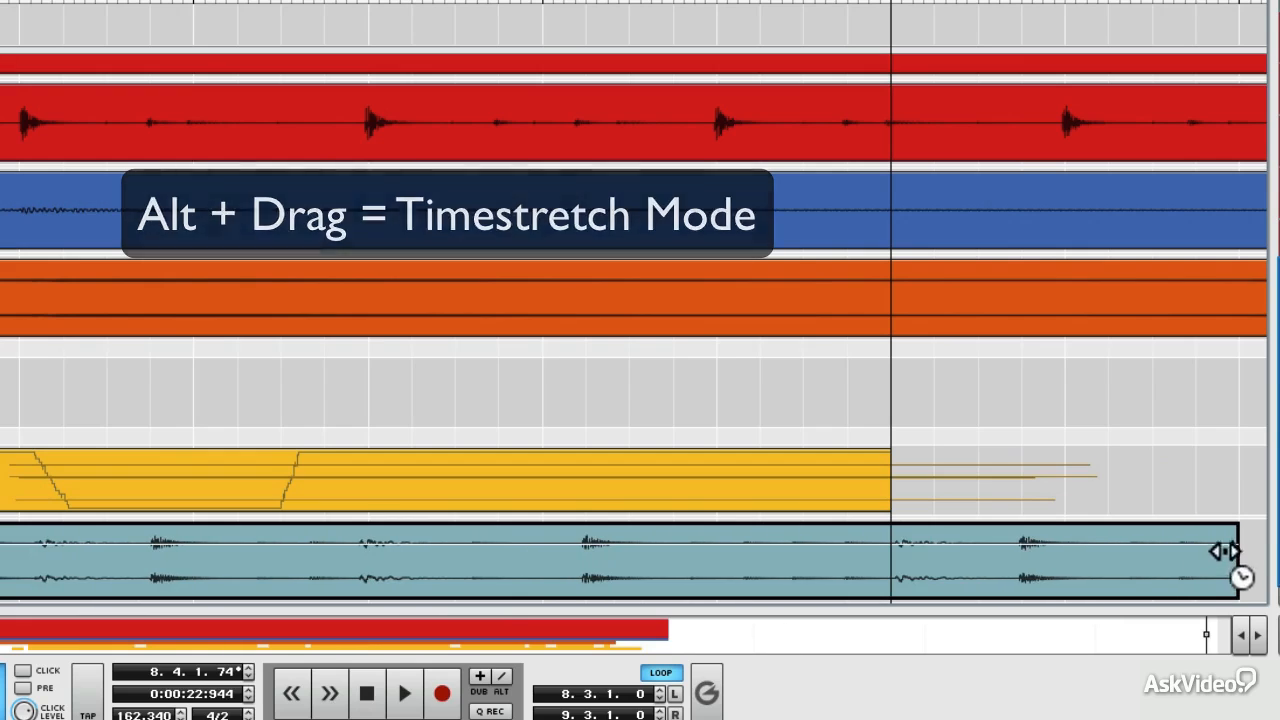
Step: Play the stretched clip while extending the loop's right locator to 9.4.1.0 and adding a fade-out of 1.0 to the clip
key(space)
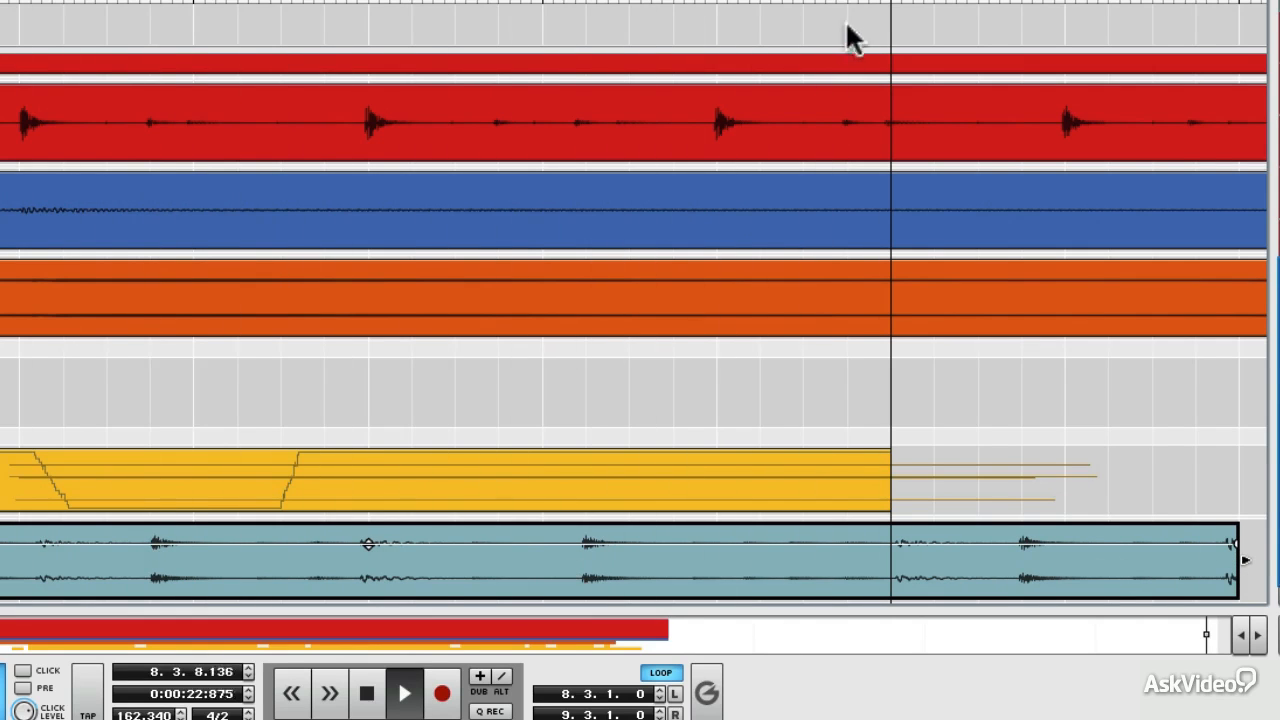
drag(888, 5, 1226, 5)
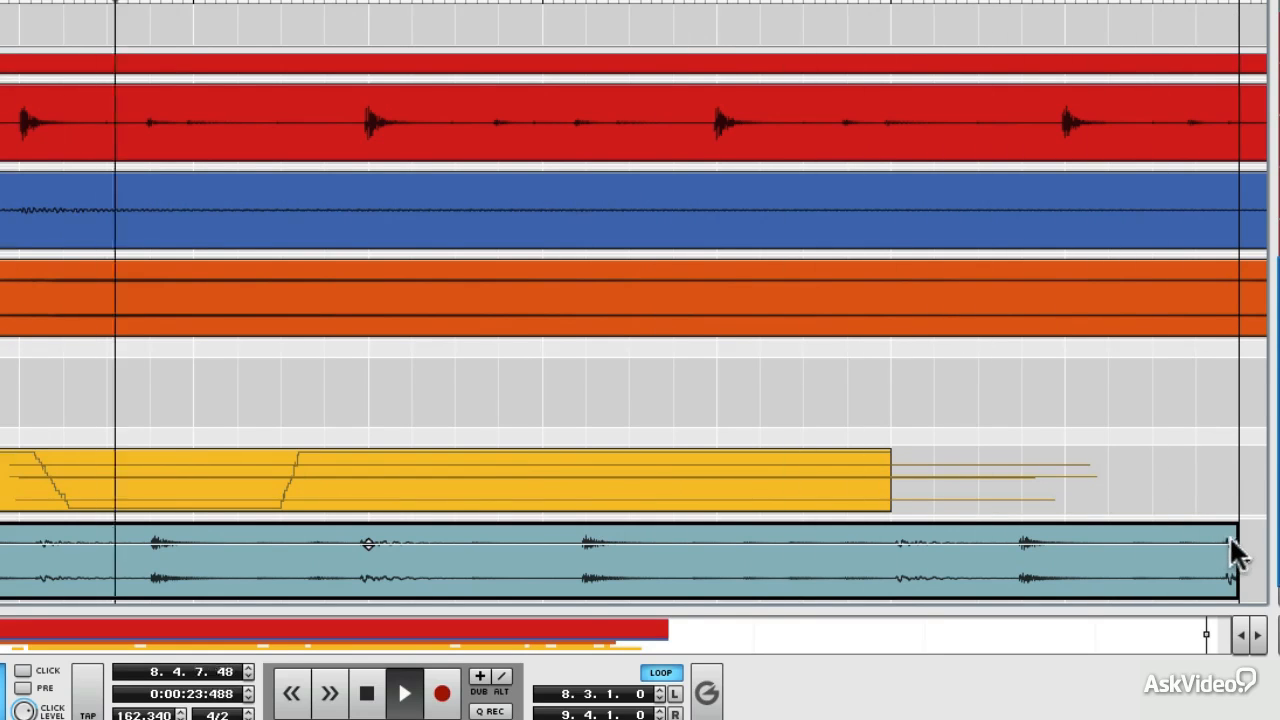
drag(1237, 543, 1209, 543)
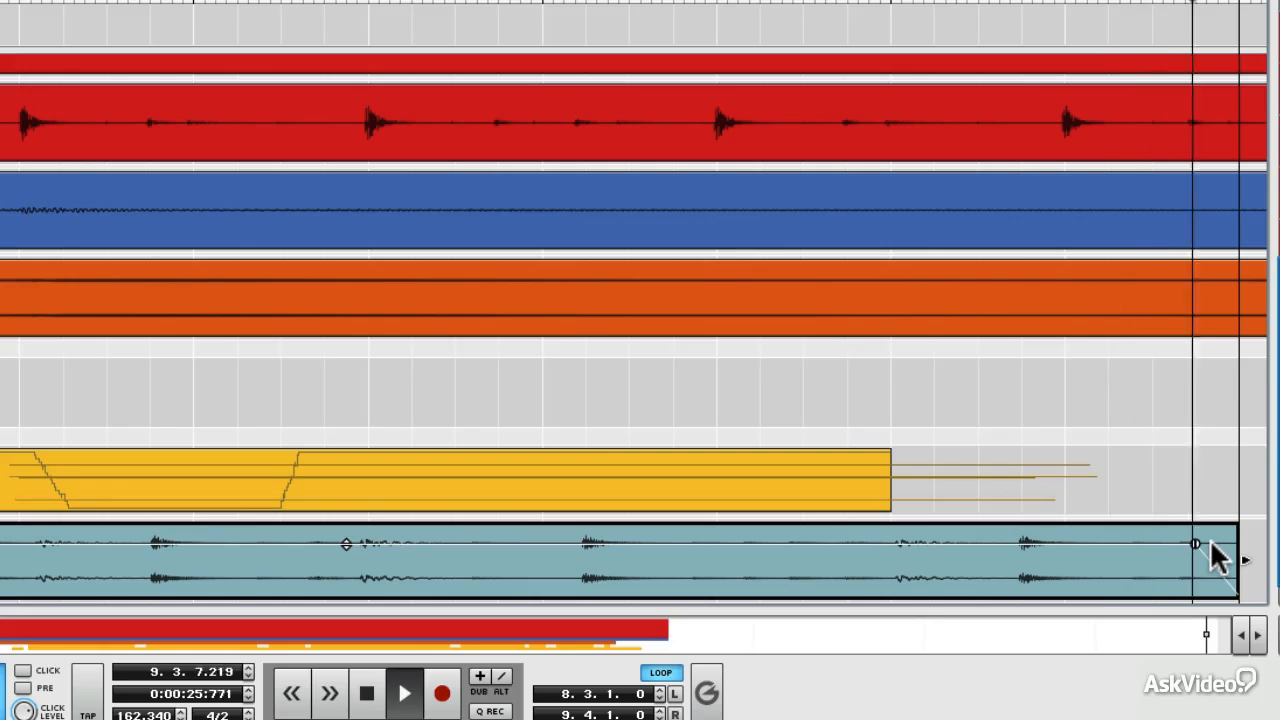
key(space)
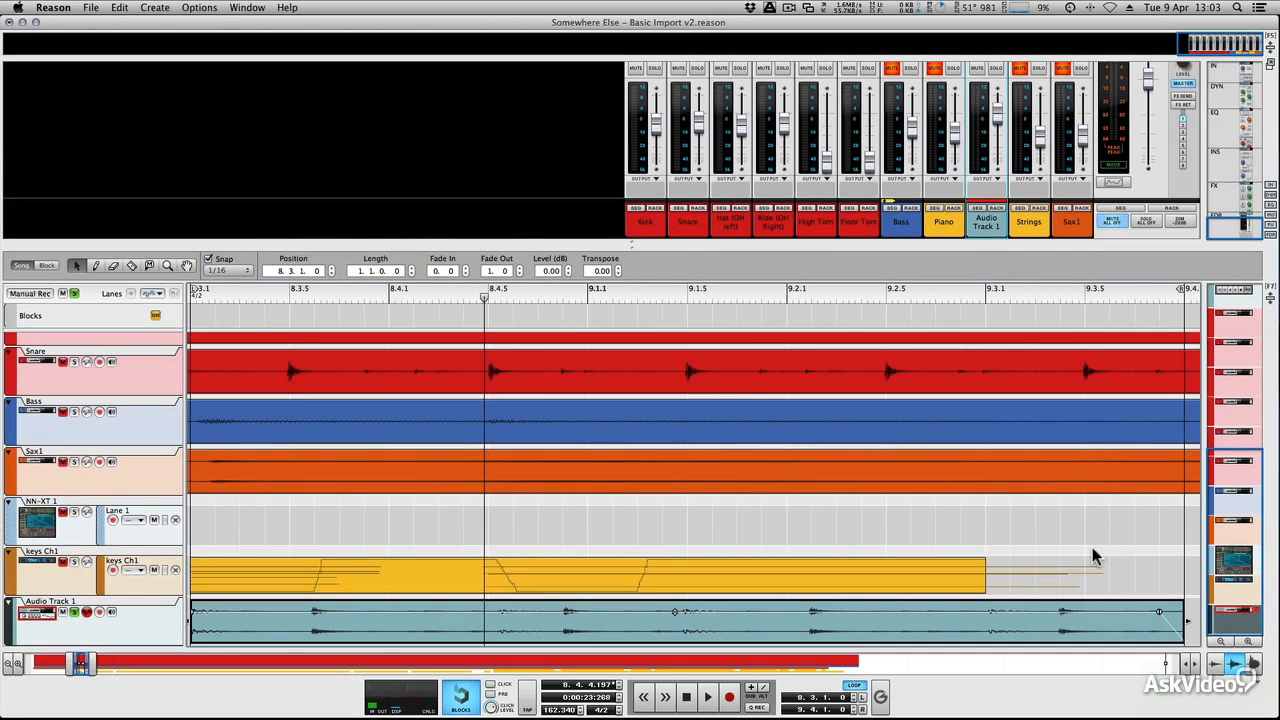
Step: Undo the clip's fade-out, the loop extension and the time stretch
key(super+z)
key(super+z)
key(super+z)
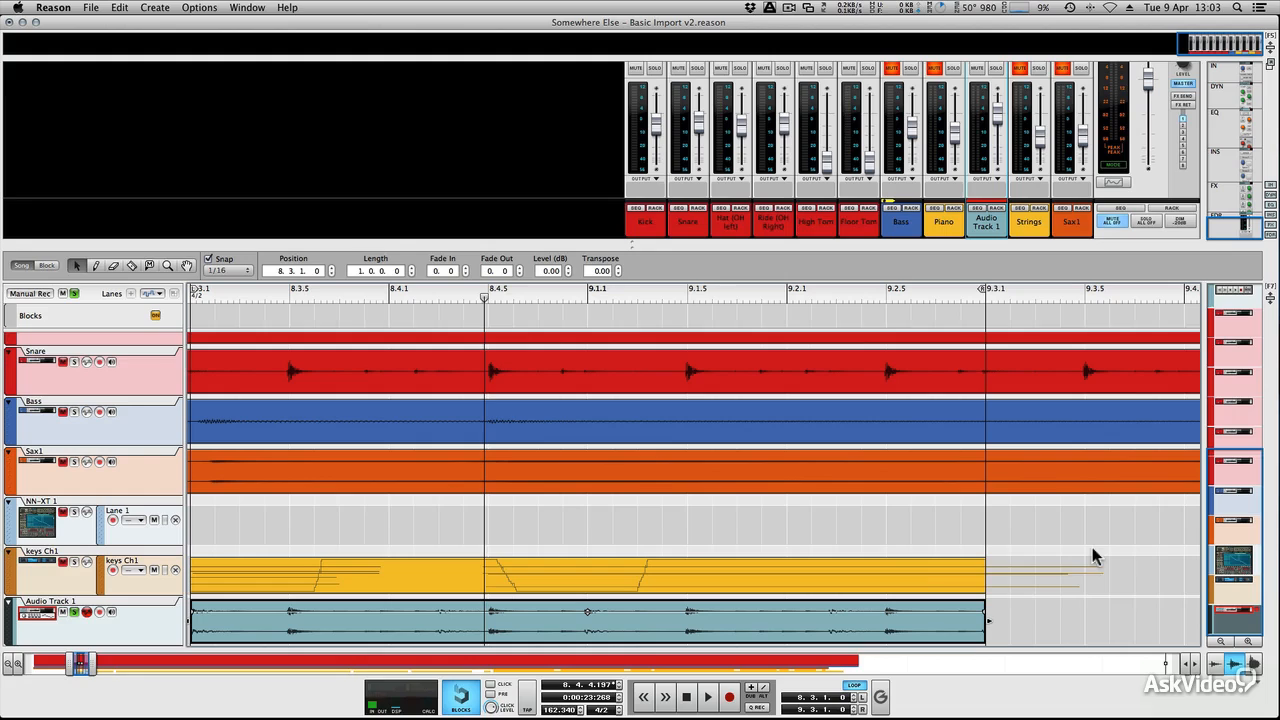
Step: Open the Audio Track 1 clip's slices and shift the marker at 9.1.5 about one sixteenth to the right during playback
double_click(773, 604)
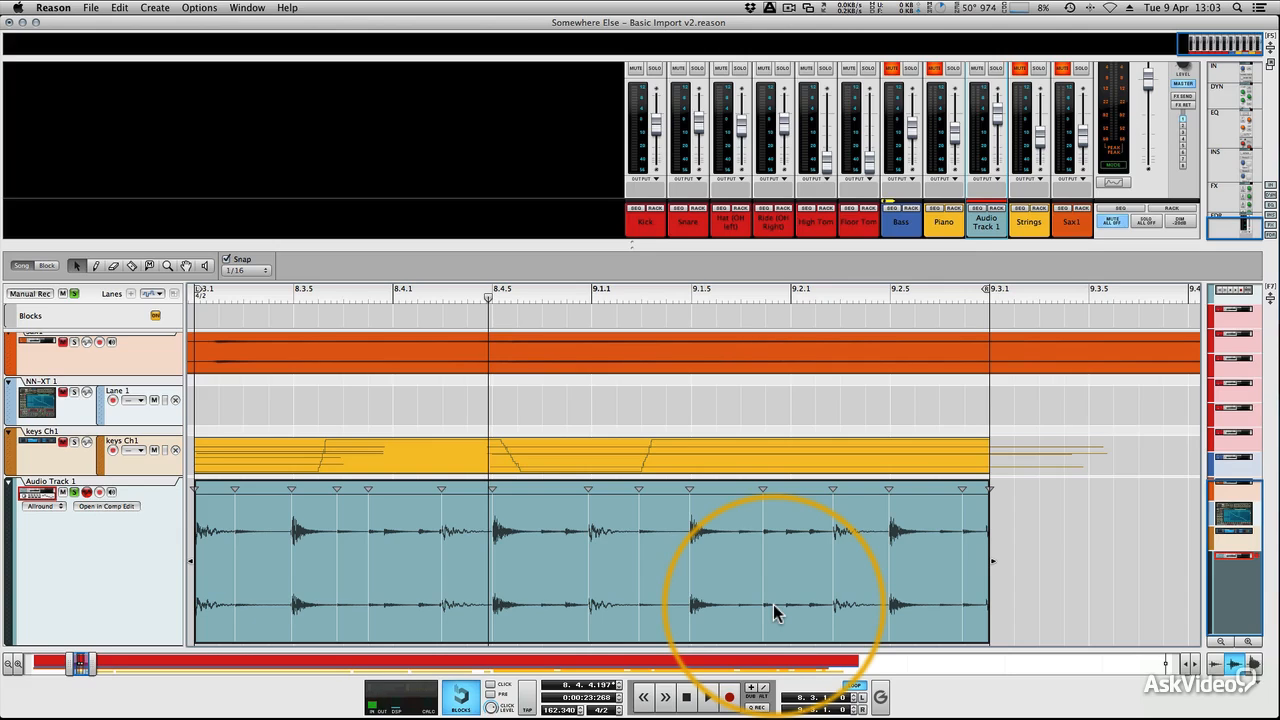
key(space)
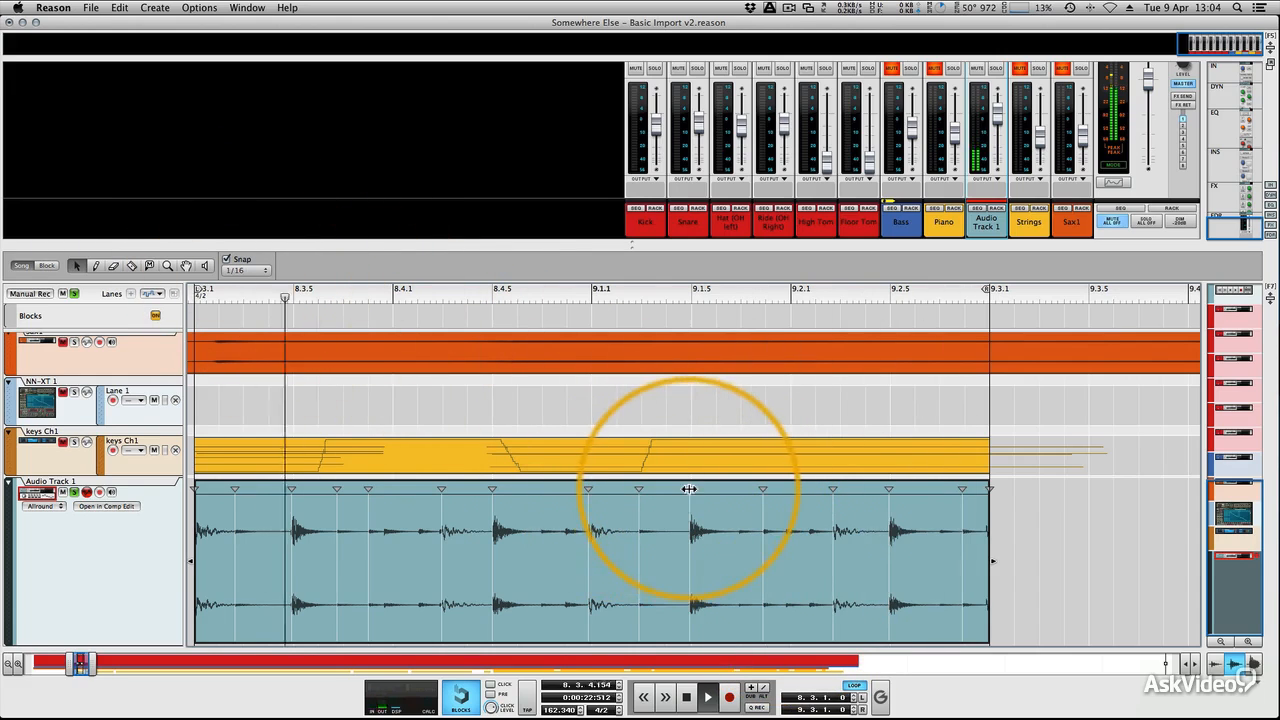
drag(709, 489, 727, 489)
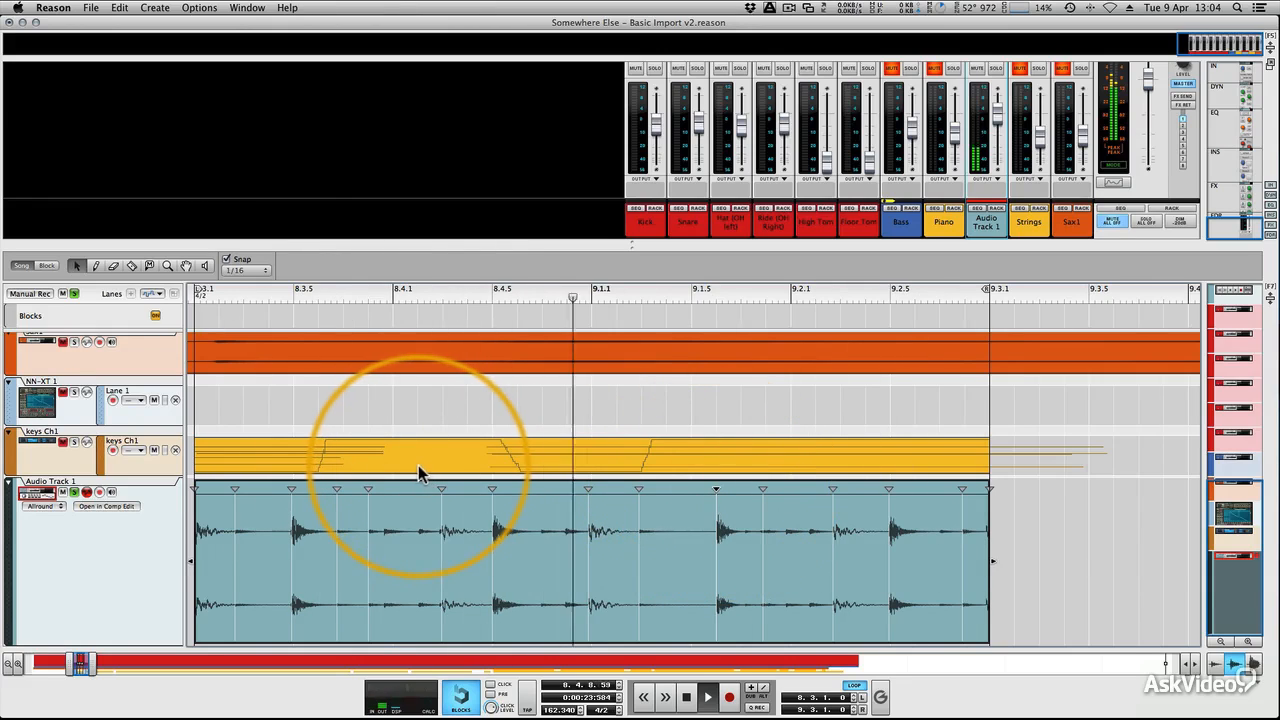
Step: Shift the four slice markers from 9.1.6 through 9.2.5 about one to two sixteenths earlier, and those near 8.3.8 and 8.4.3 about one sixteenth later
drag(716, 489, 672, 490)
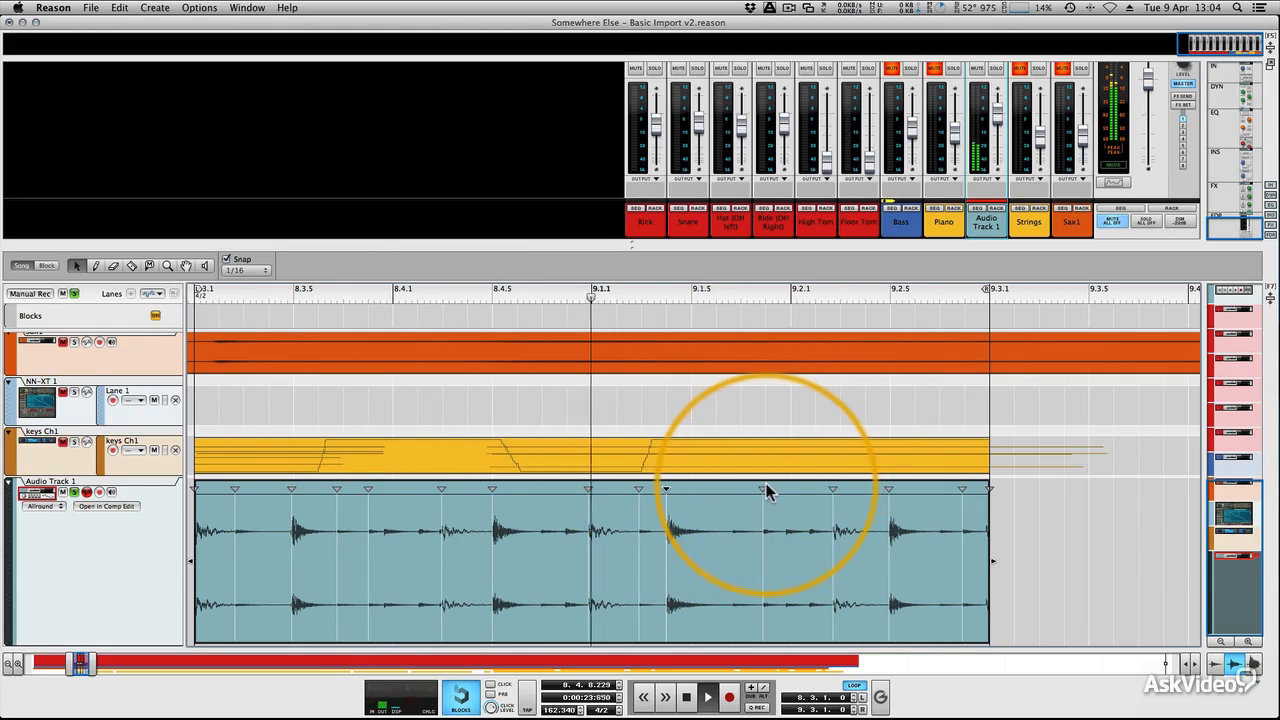
drag(766, 490, 735, 492)
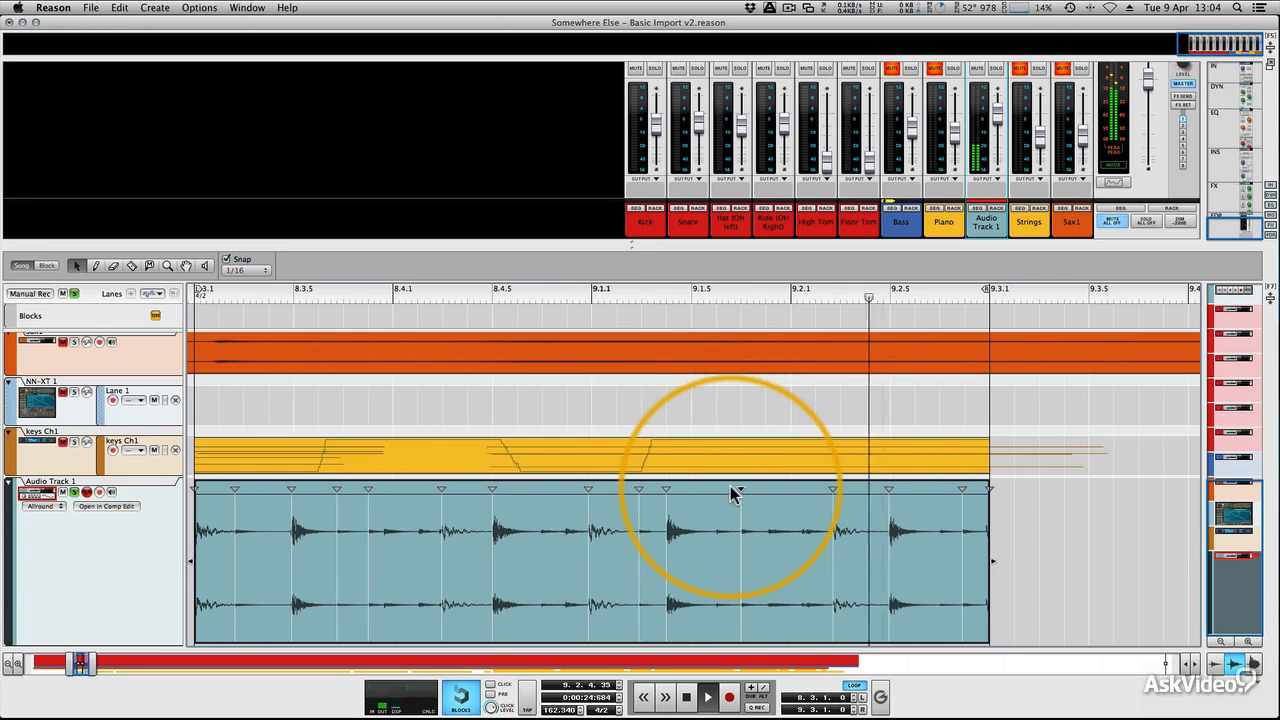
drag(831, 490, 815, 490)
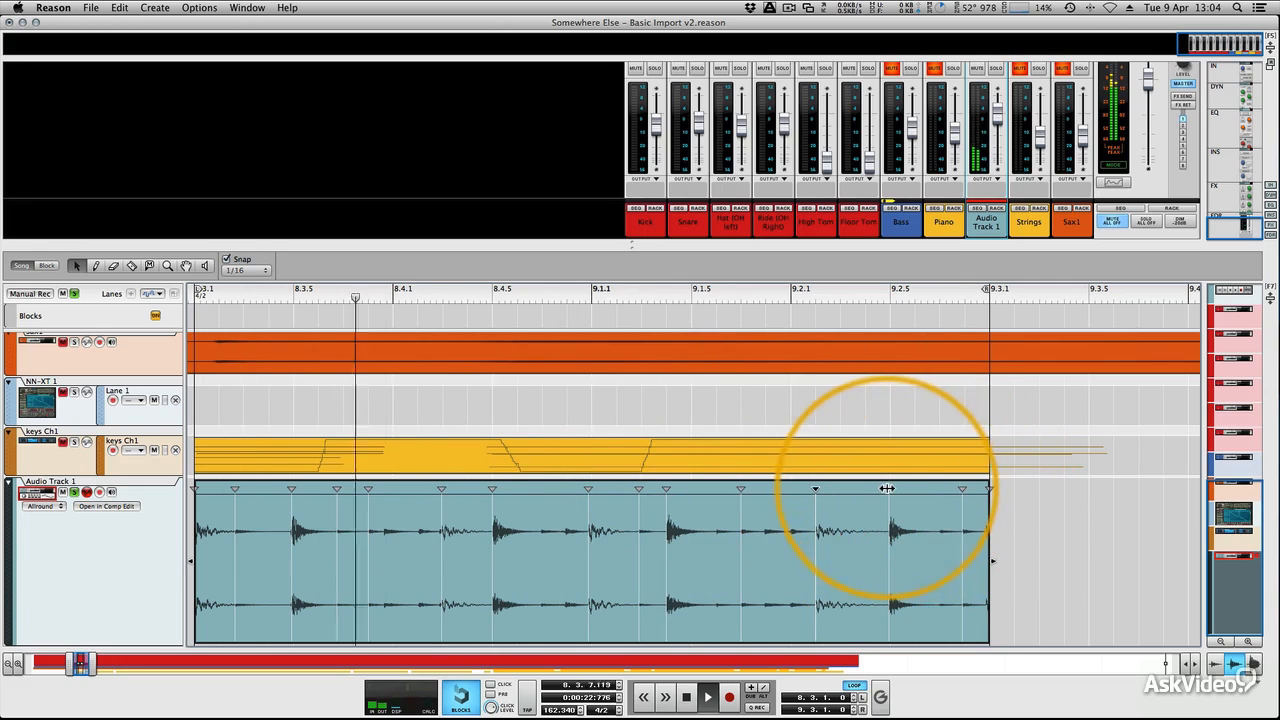
drag(891, 489, 858, 488)
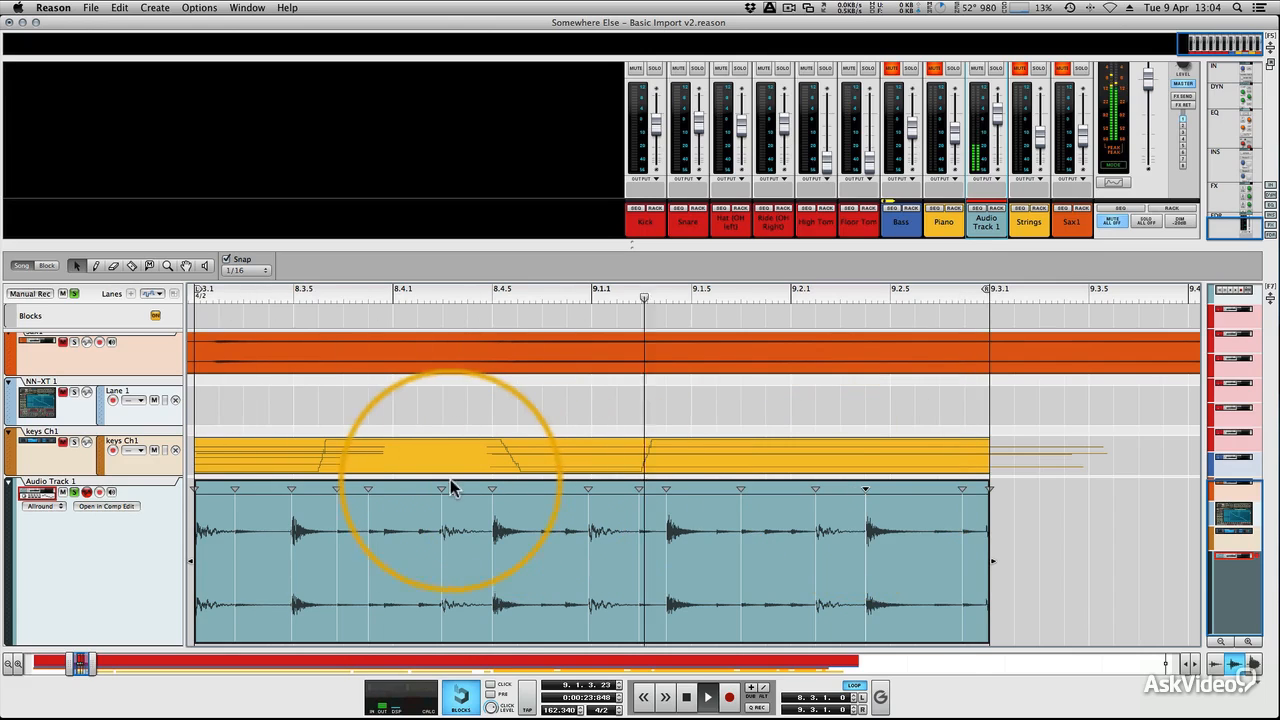
drag(444, 488, 467, 489)
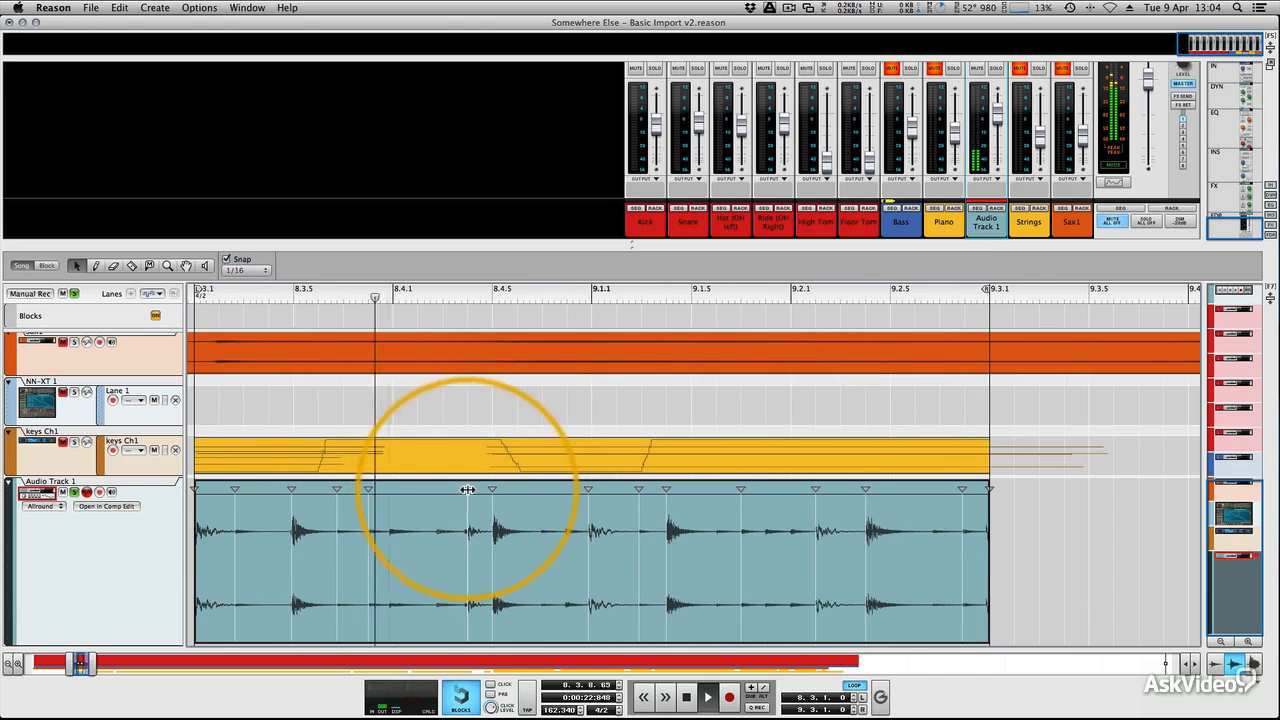
drag(365, 490, 392, 490)
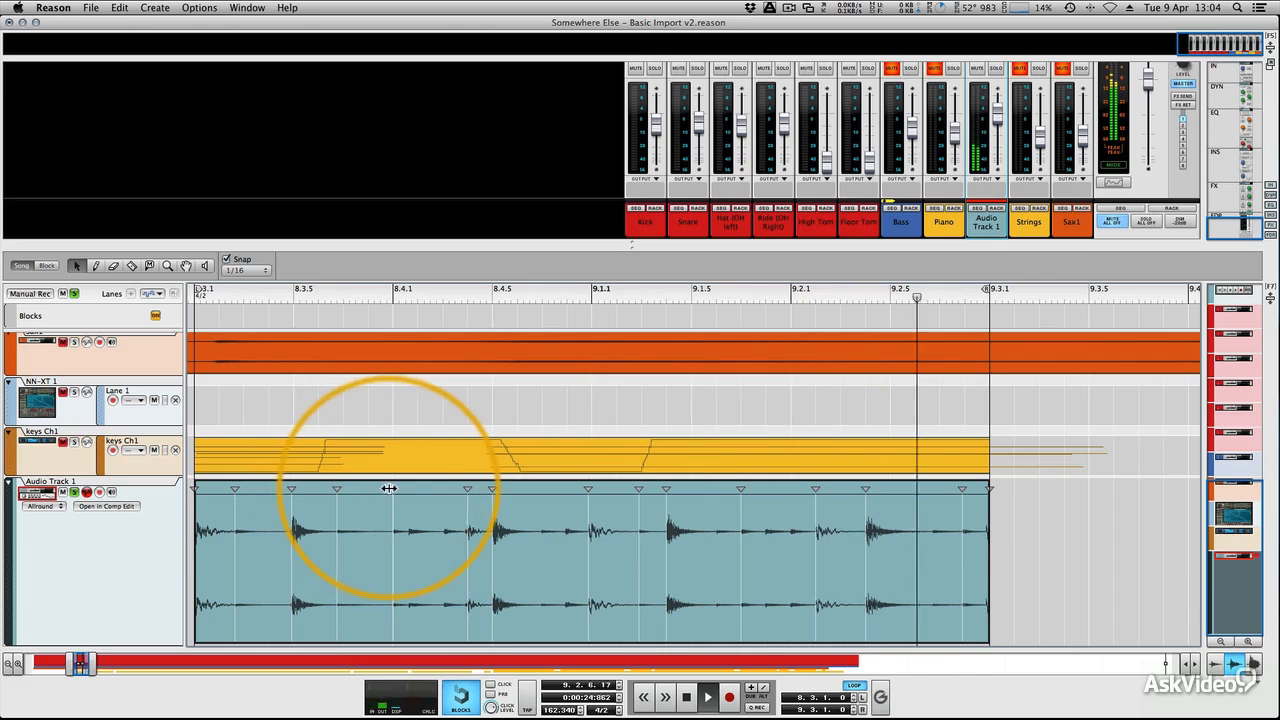